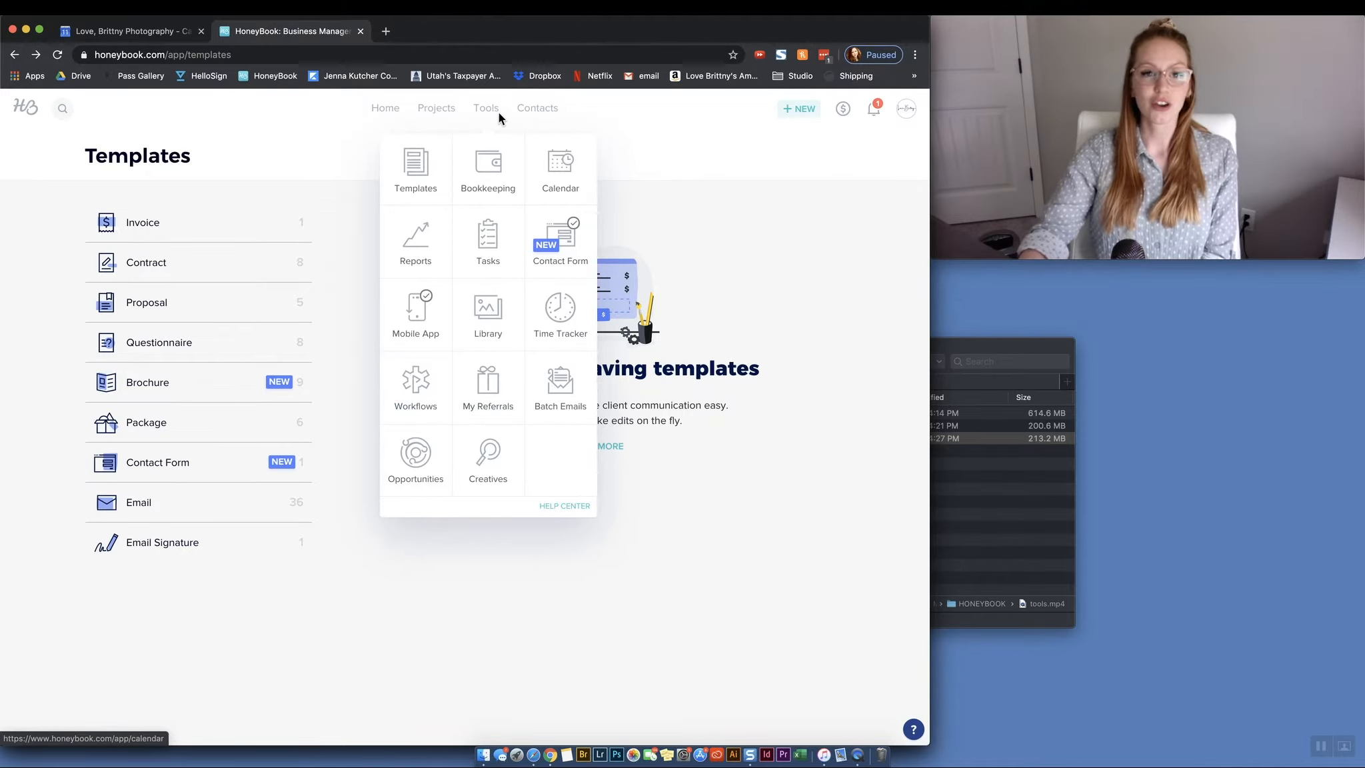
# Create a new workflow whose first step sends the calendar-icon Schedule Consultation email automatically.
pyautogui.click(417, 383)
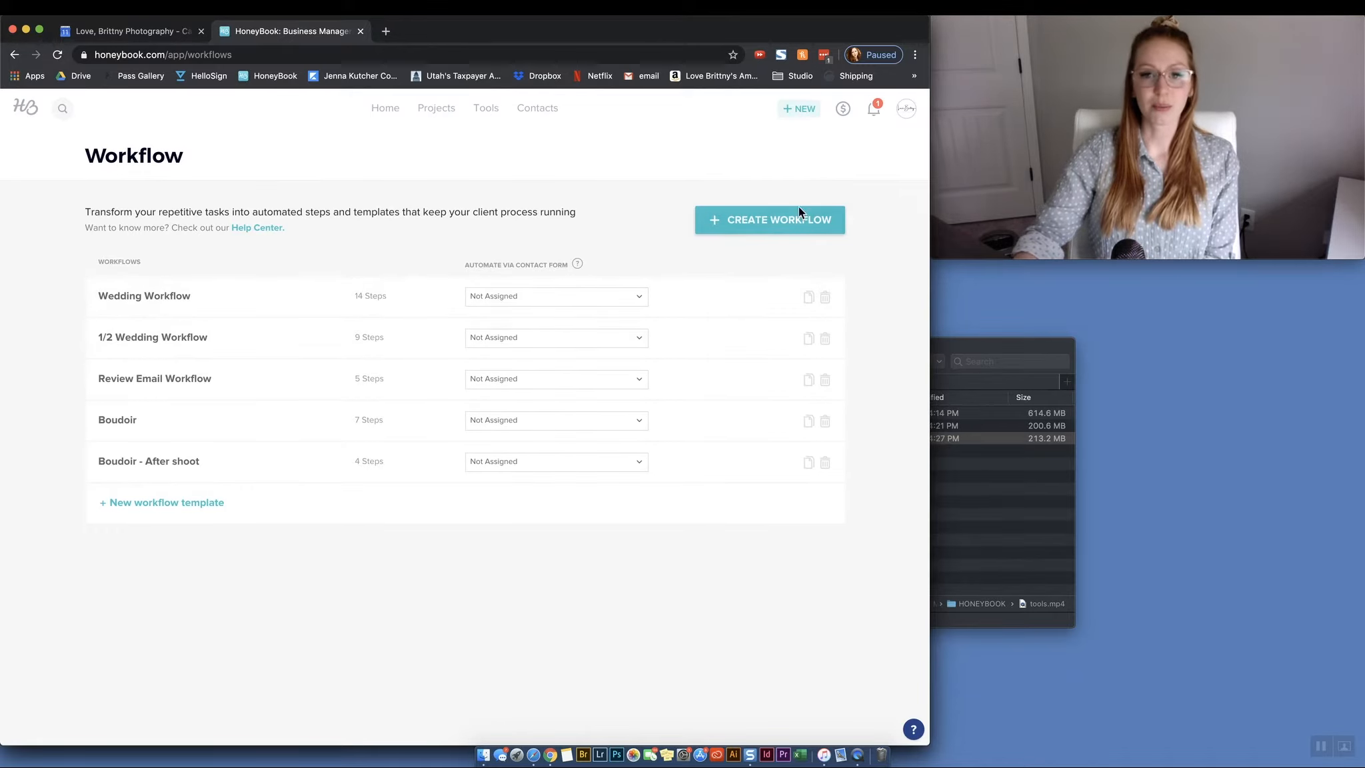
pyautogui.click(740, 222)
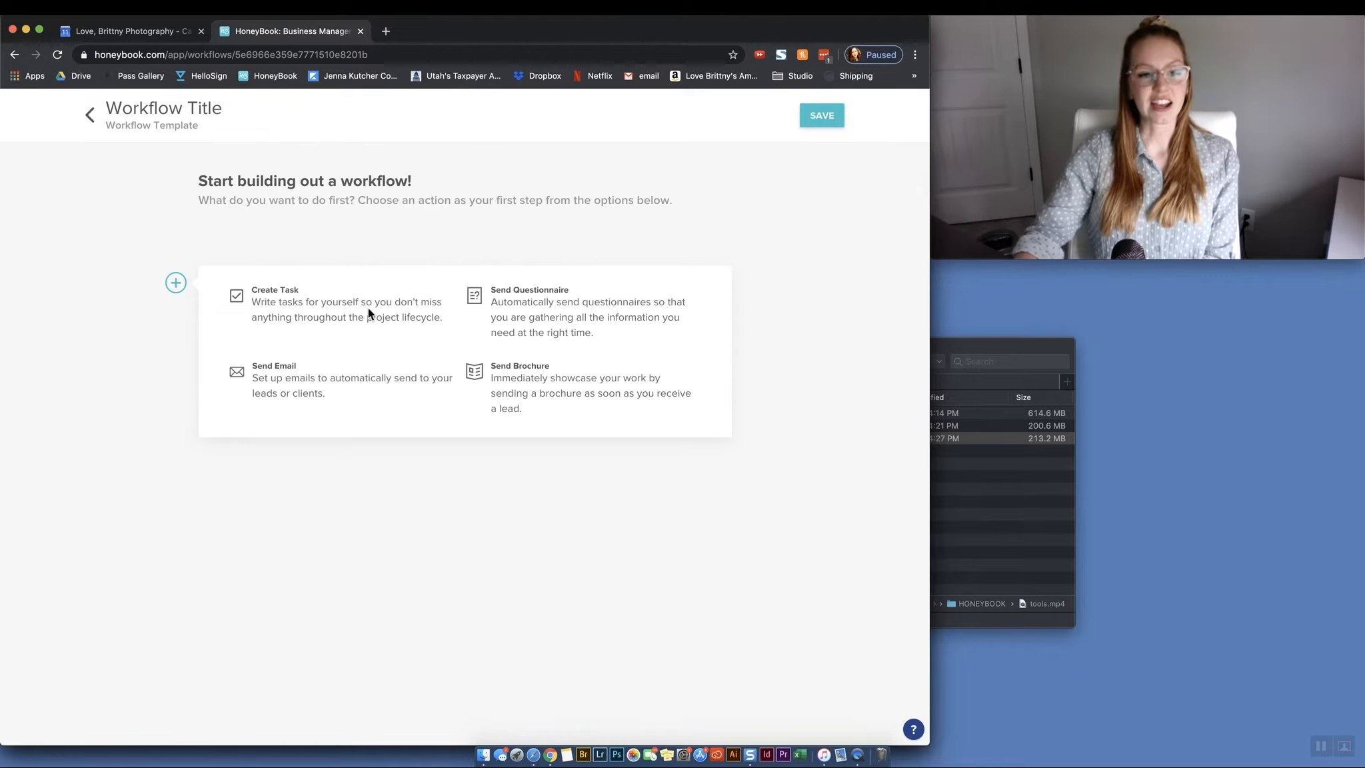
pyautogui.click(281, 389)
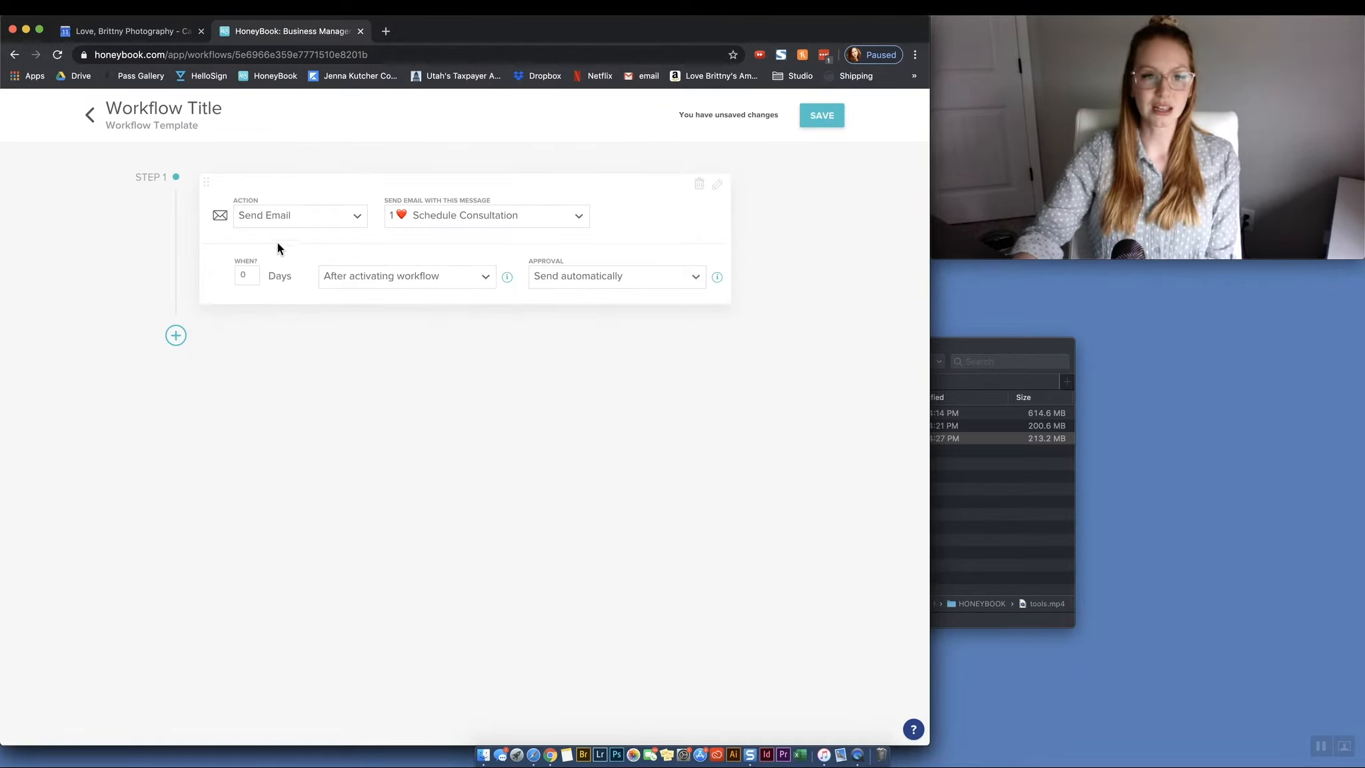
pyautogui.click(433, 220)
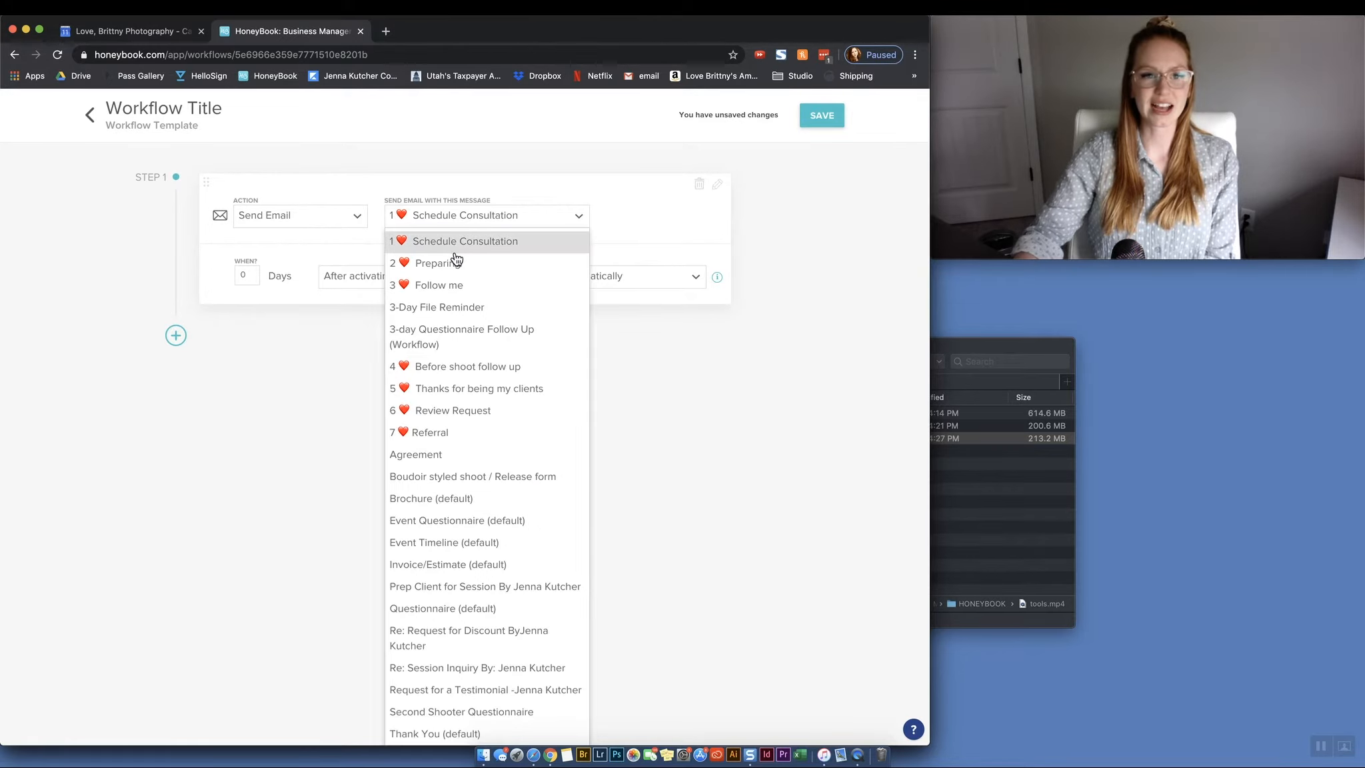
pyautogui.scroll(-5, 444, 370)
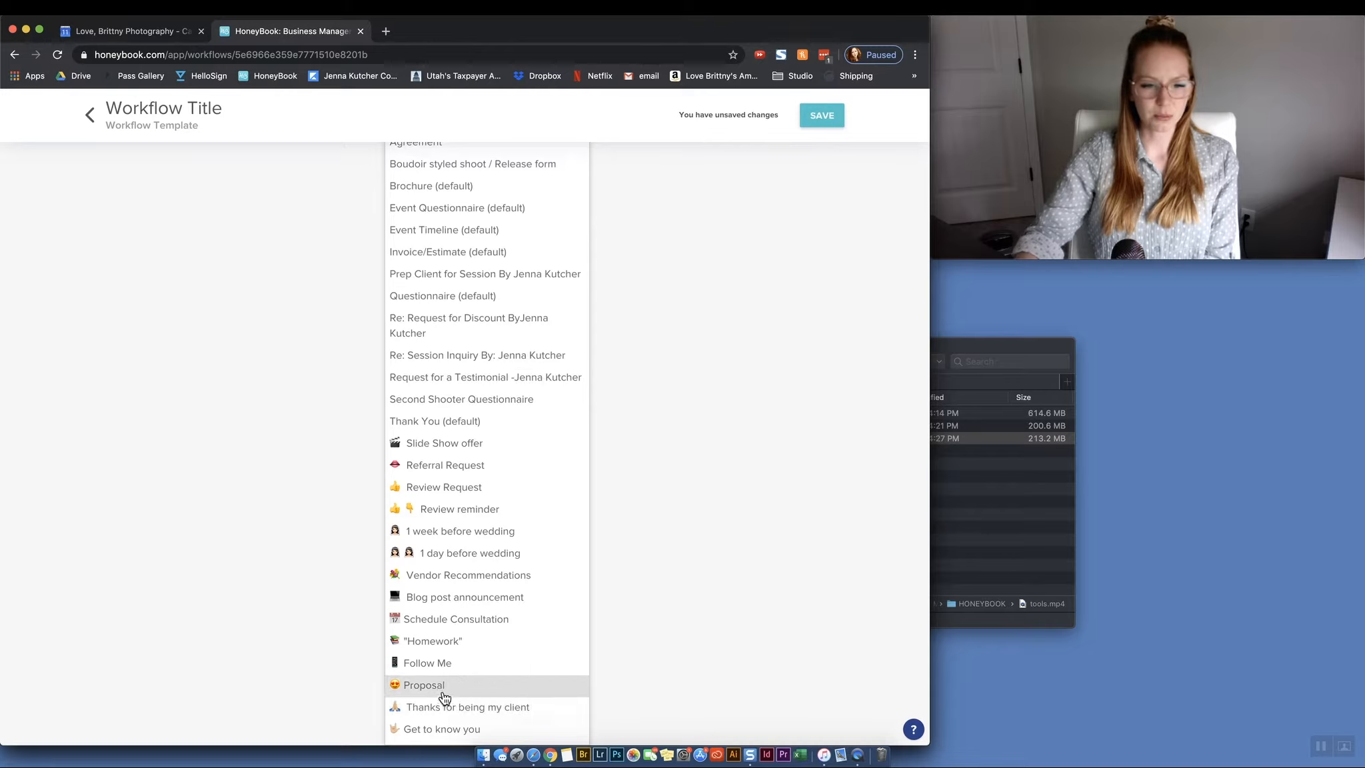
pyautogui.click(441, 620)
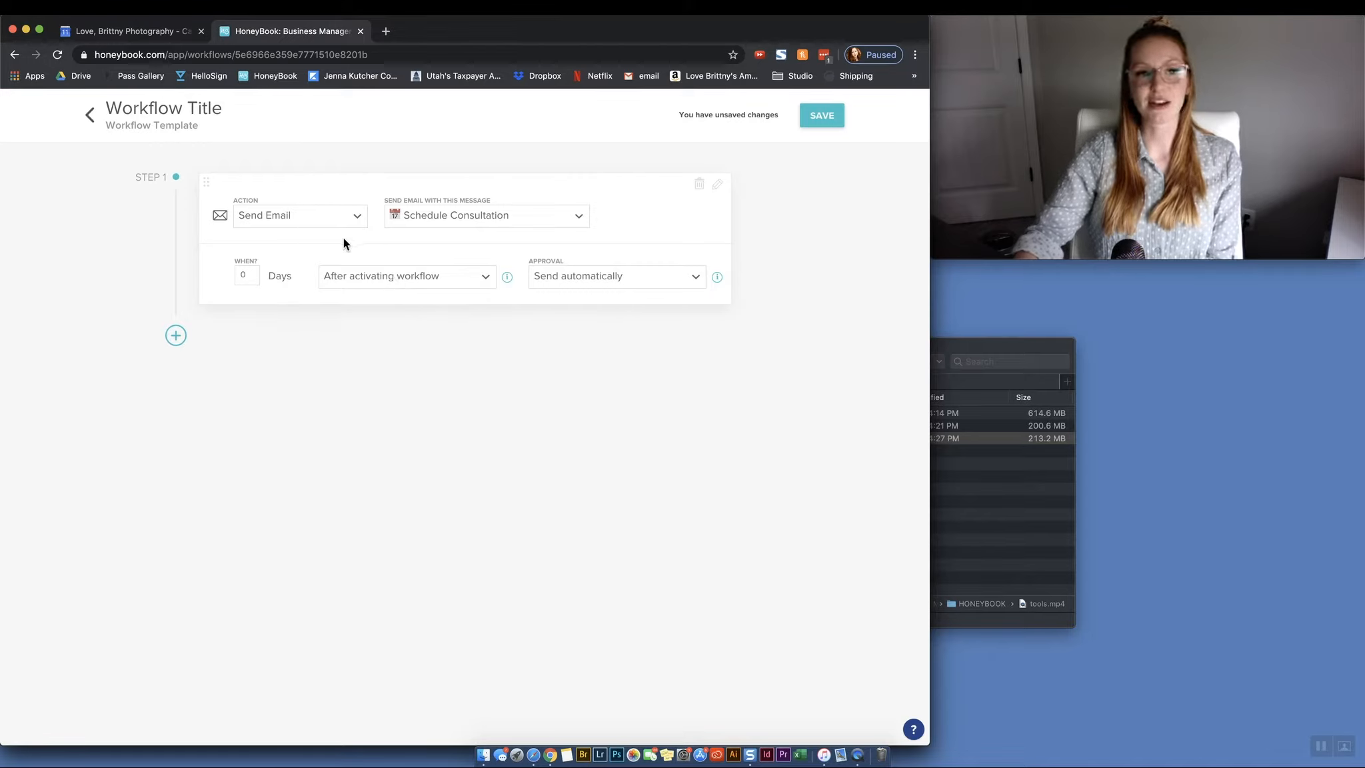
pyautogui.click(590, 284)
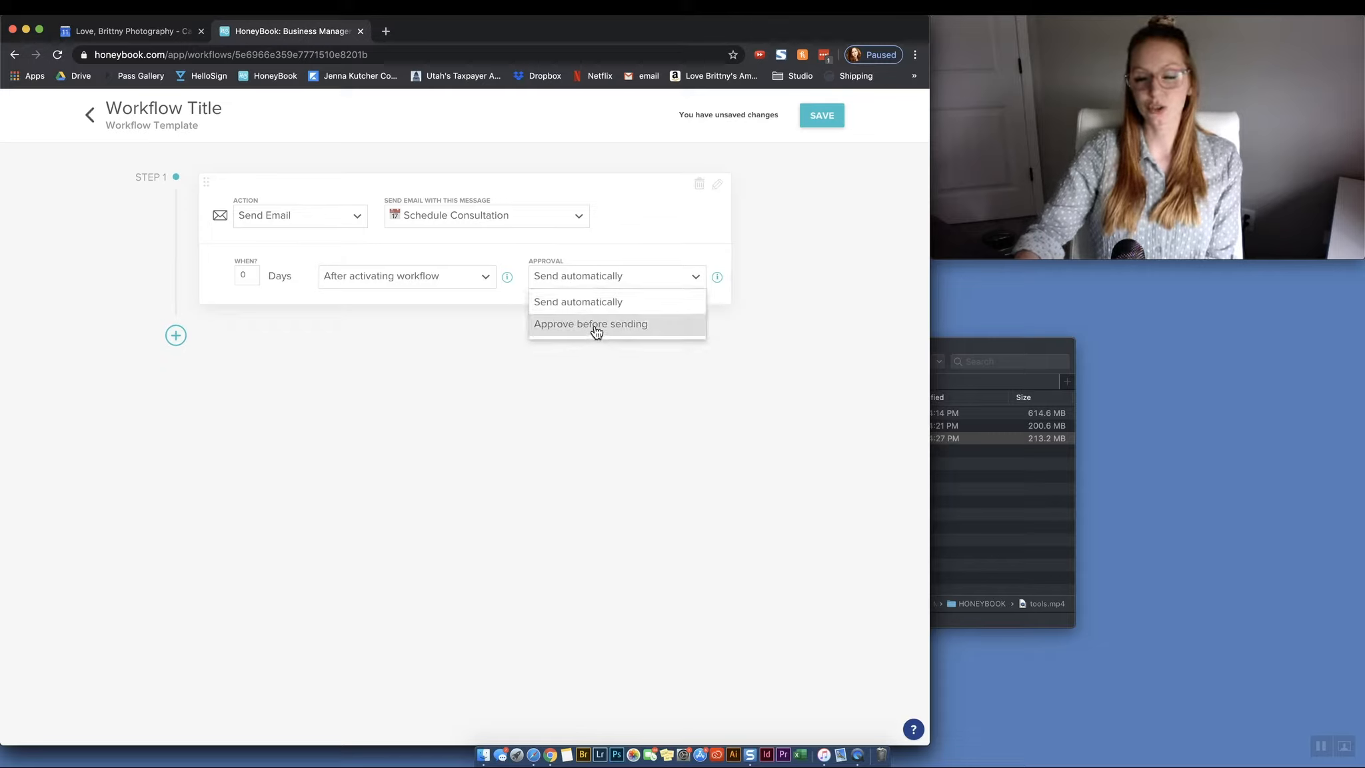
pyautogui.click(595, 370)
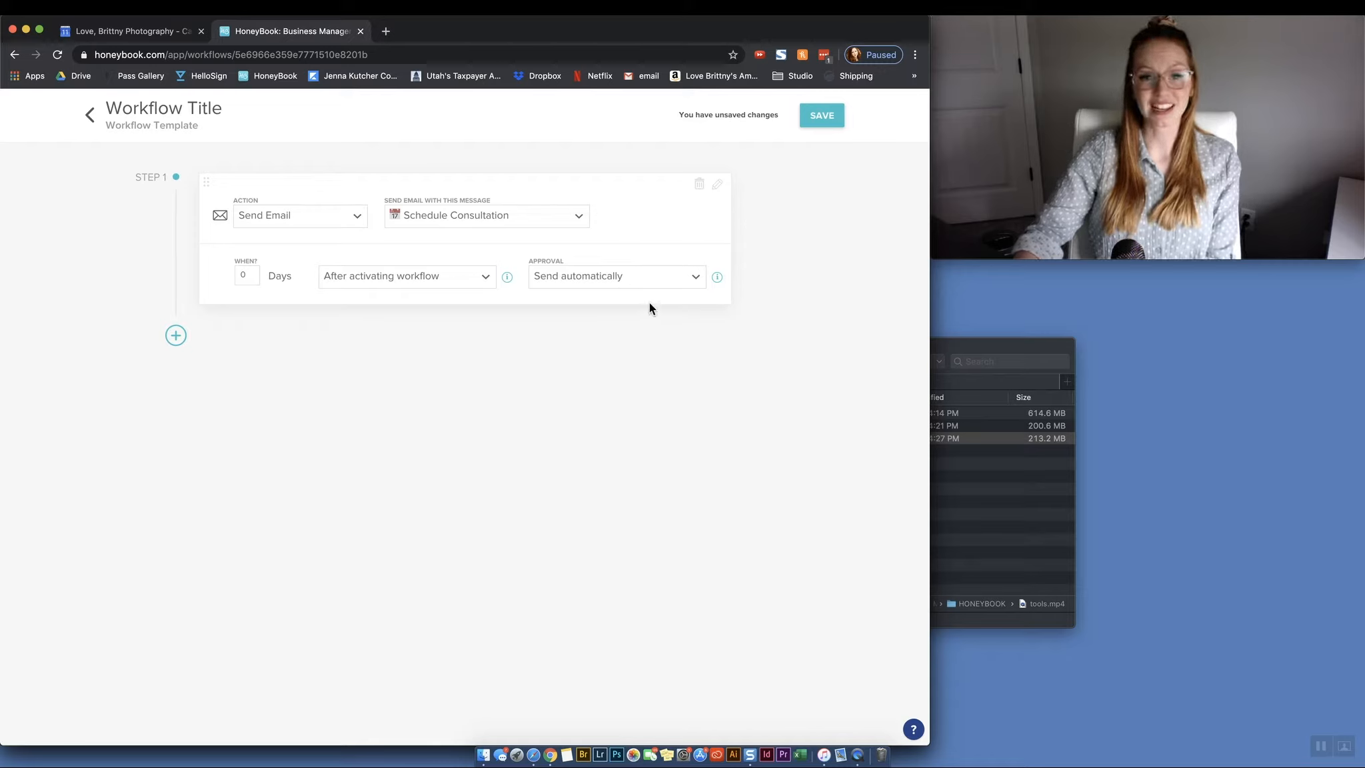
# Add a second workflow step that sends the Get to know you questionnaire.
pyautogui.click(174, 336)
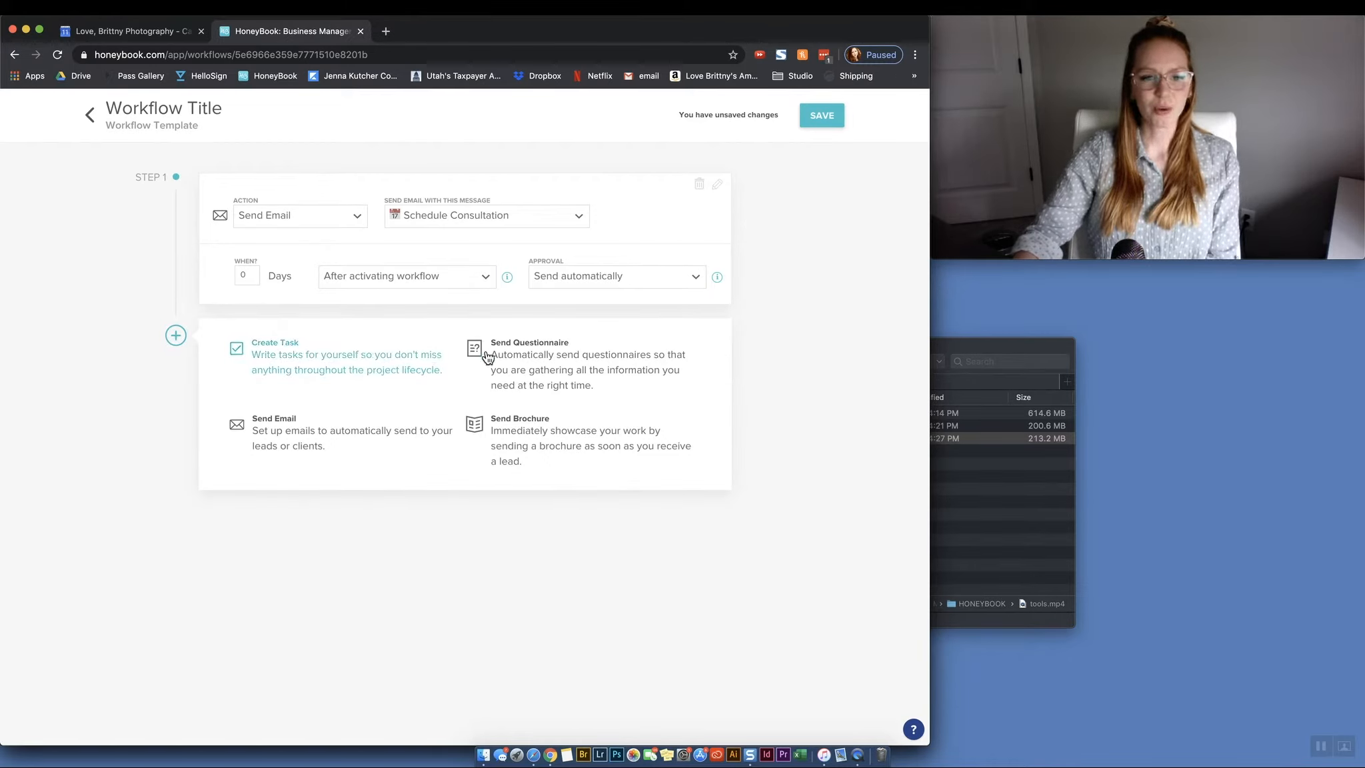
pyautogui.click(538, 366)
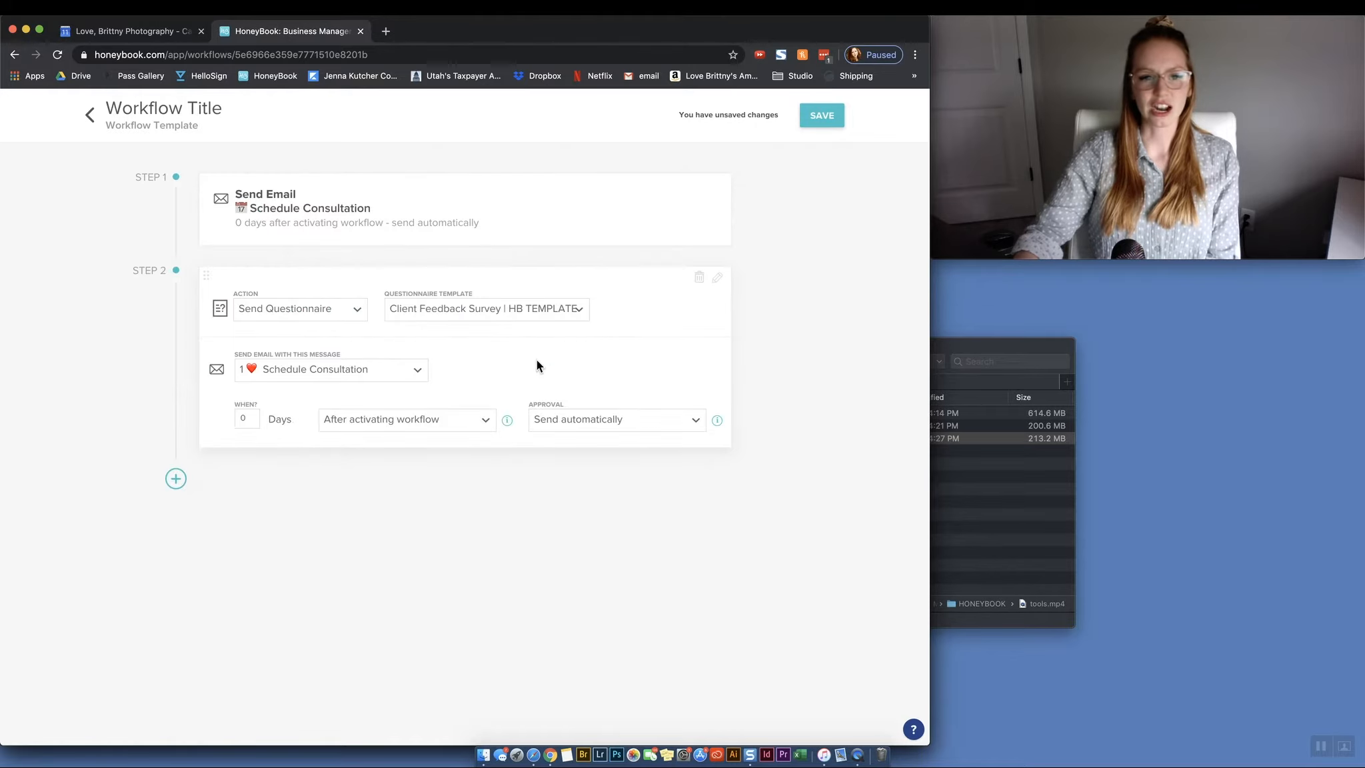
pyautogui.click(460, 315)
pyautogui.click(456, 490)
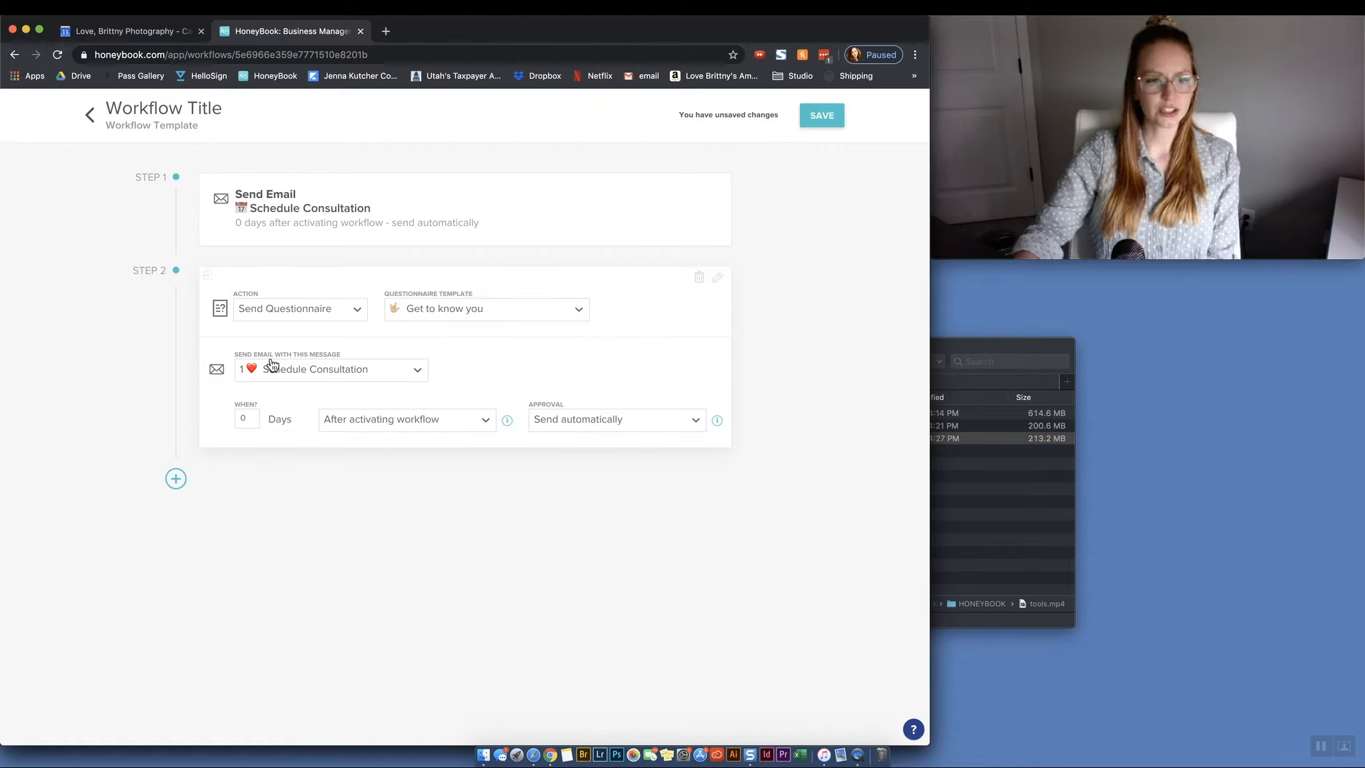
# Give the questionnaire step the Get to know you email message and schedule it 2 days after activating the workflow.
pyautogui.click(240, 373)
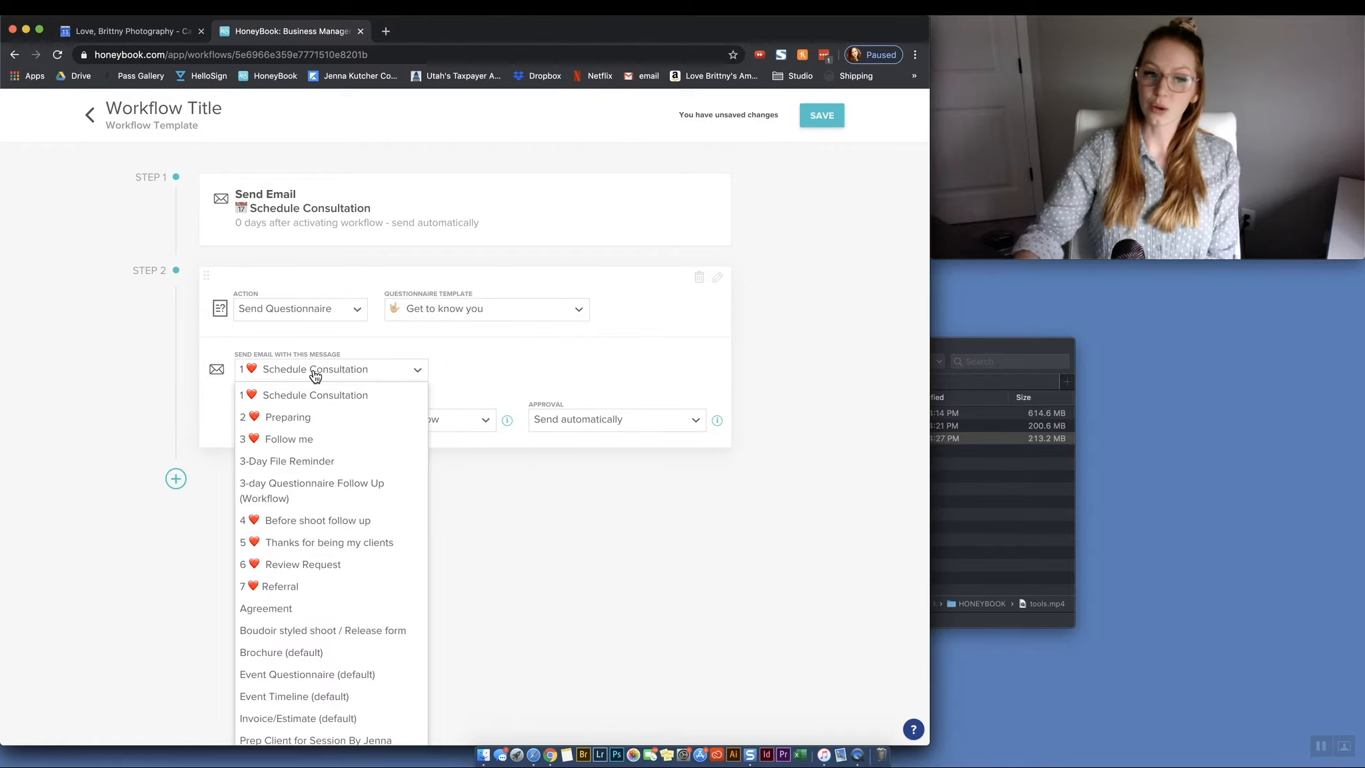
pyautogui.scroll(-10, 347, 618)
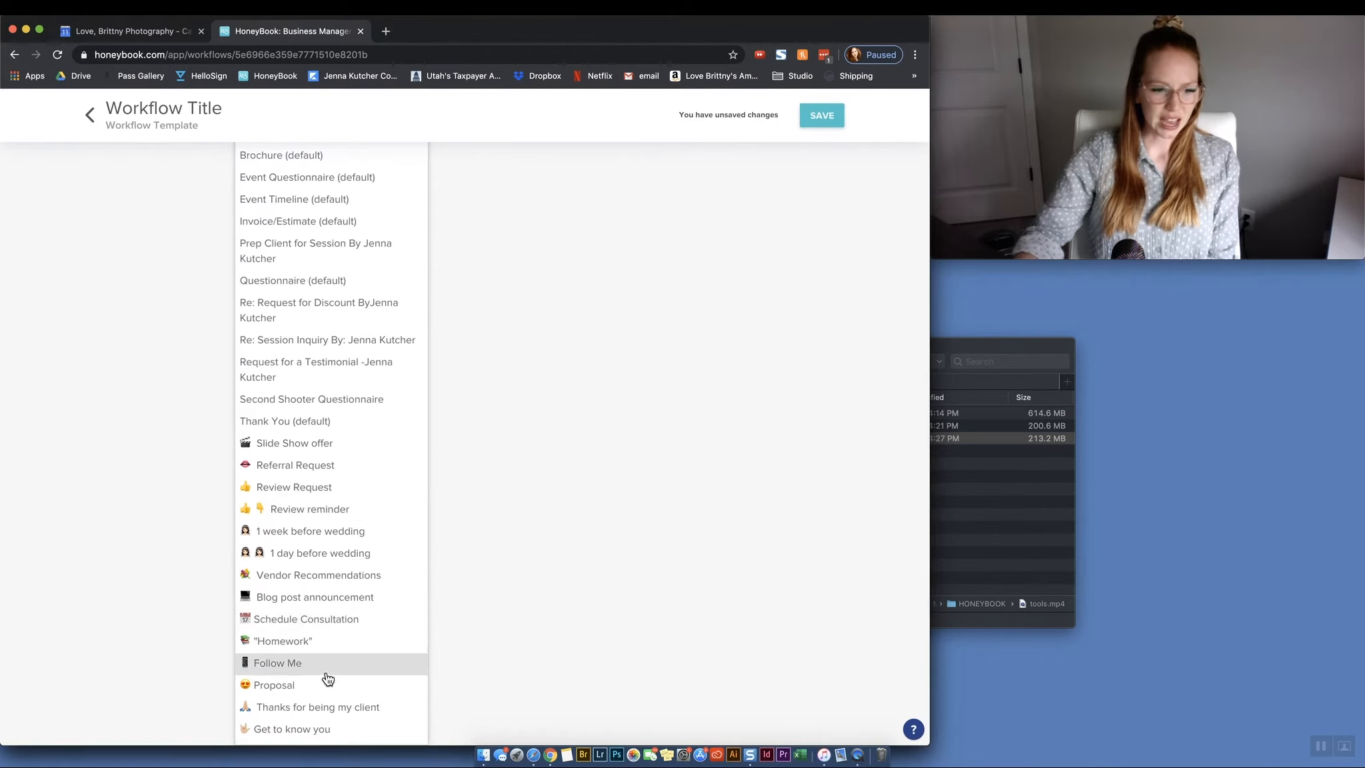
pyautogui.click(319, 727)
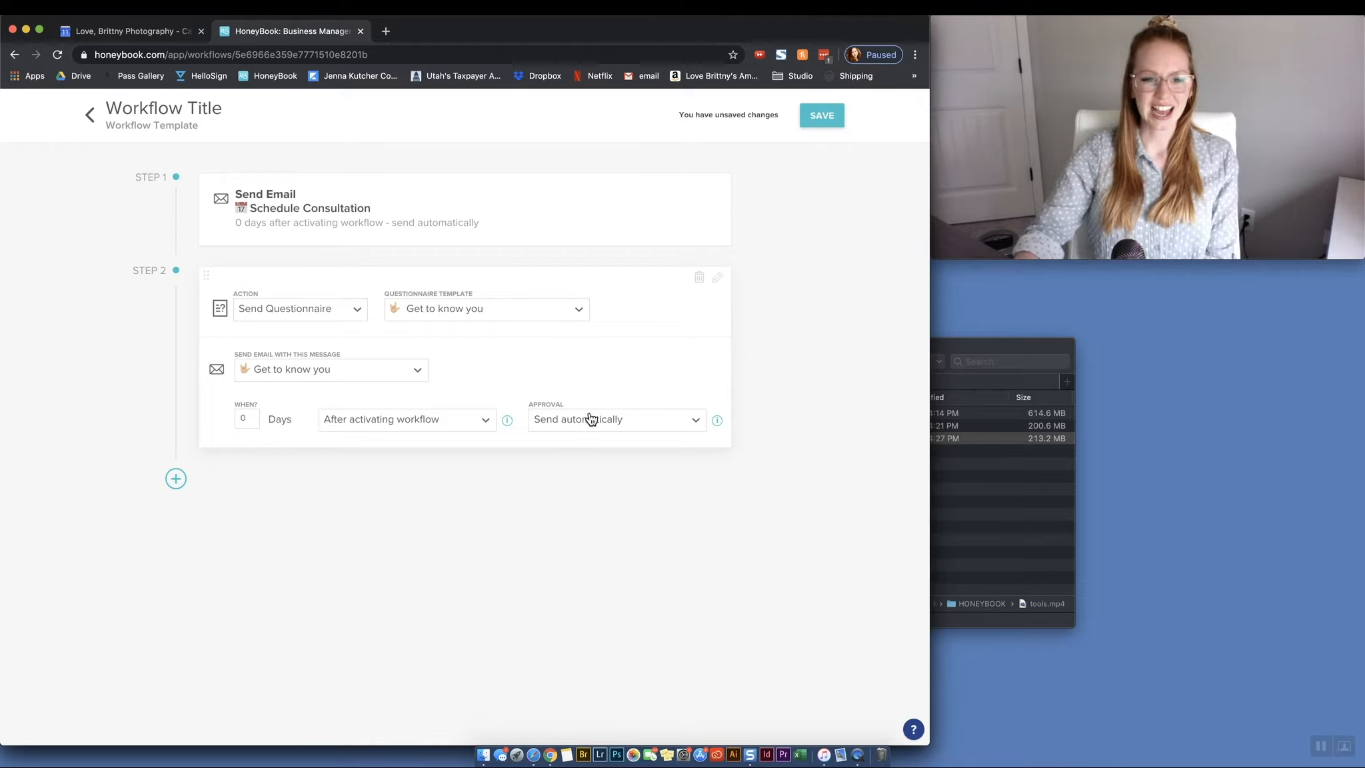
pyautogui.click(247, 424)
pyautogui.press('BackSpace')
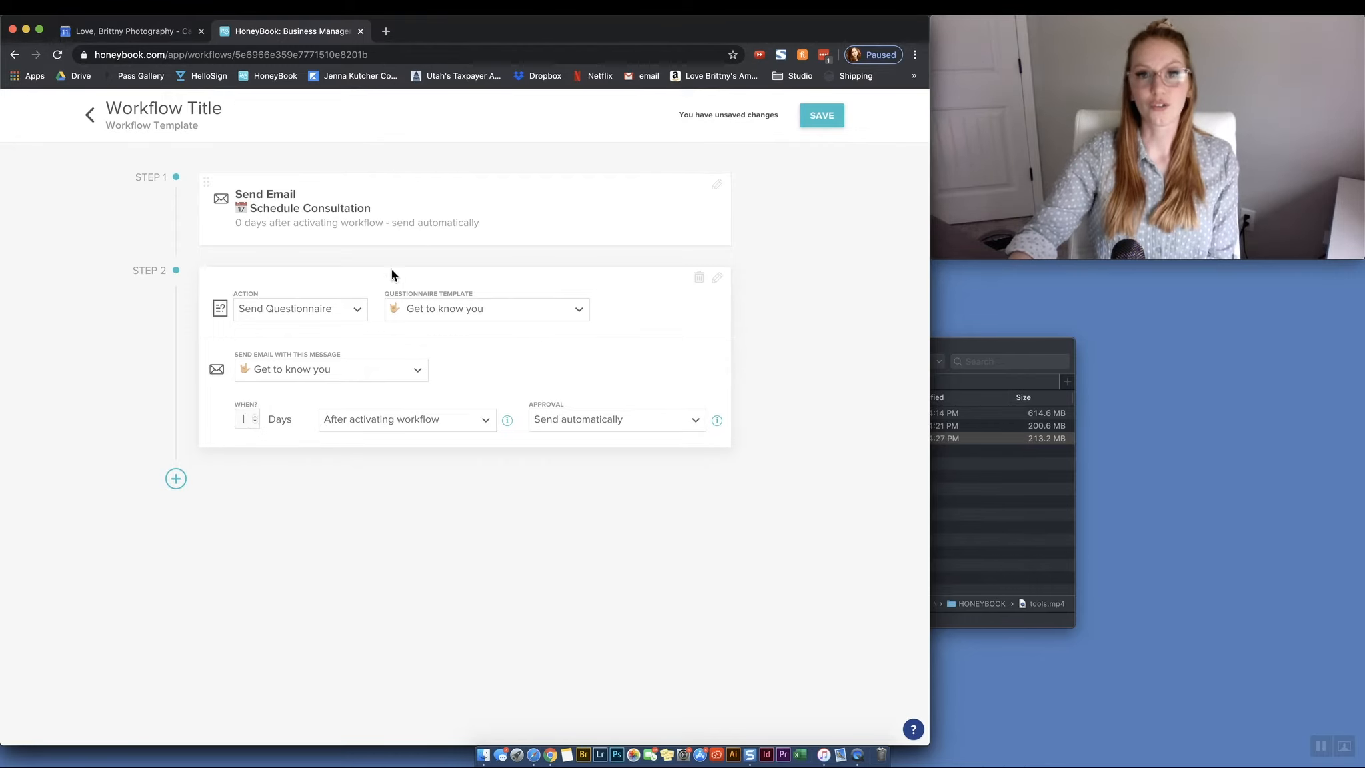
pyautogui.write('2')
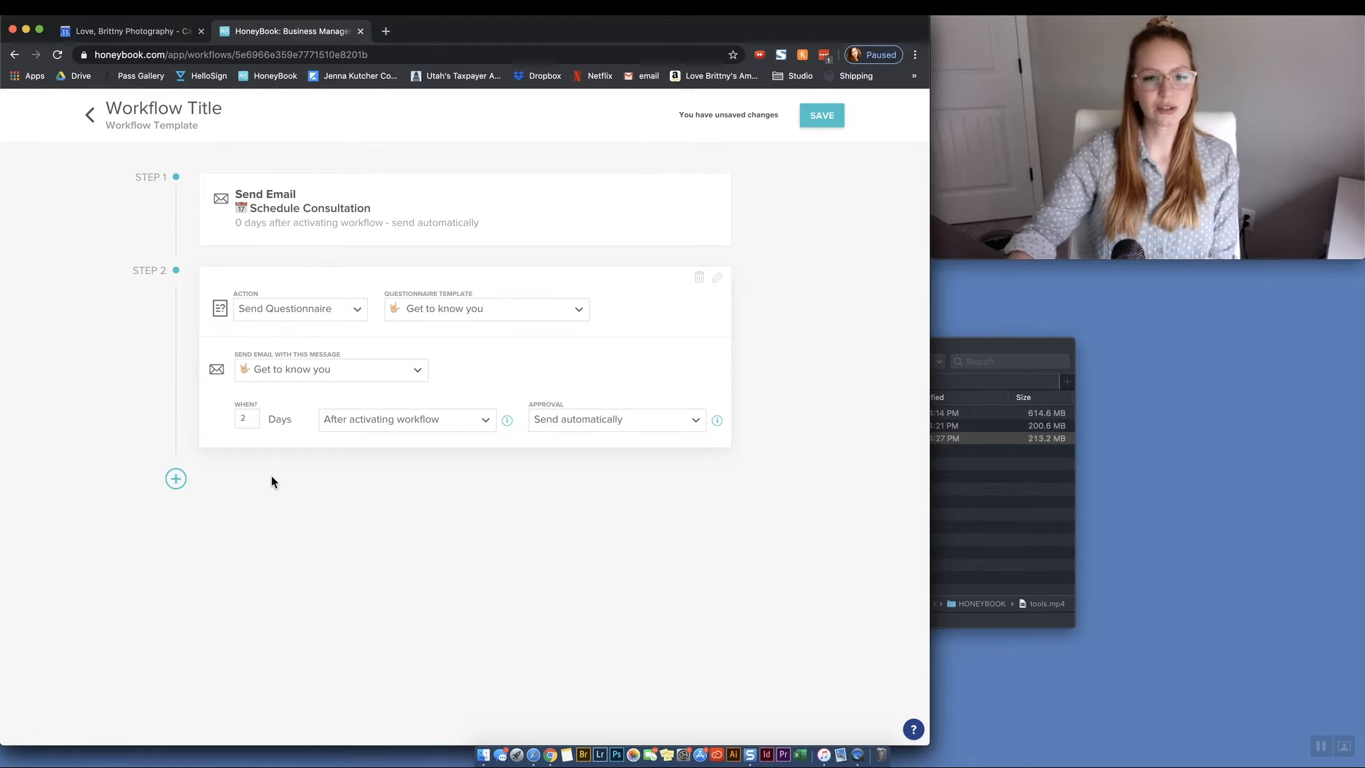
# Add a third workflow step that sends the Preparing for your session brochure.
pyautogui.click(181, 479)
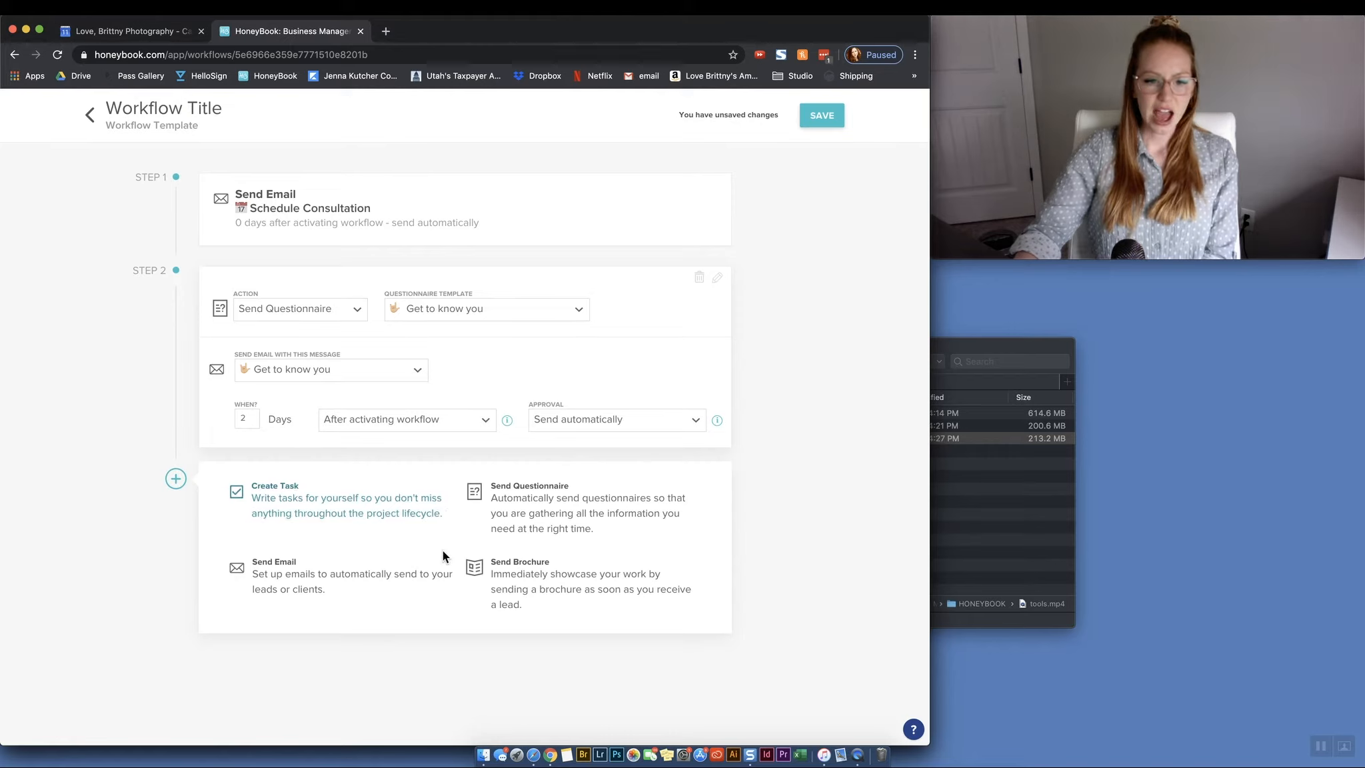
pyautogui.click(527, 571)
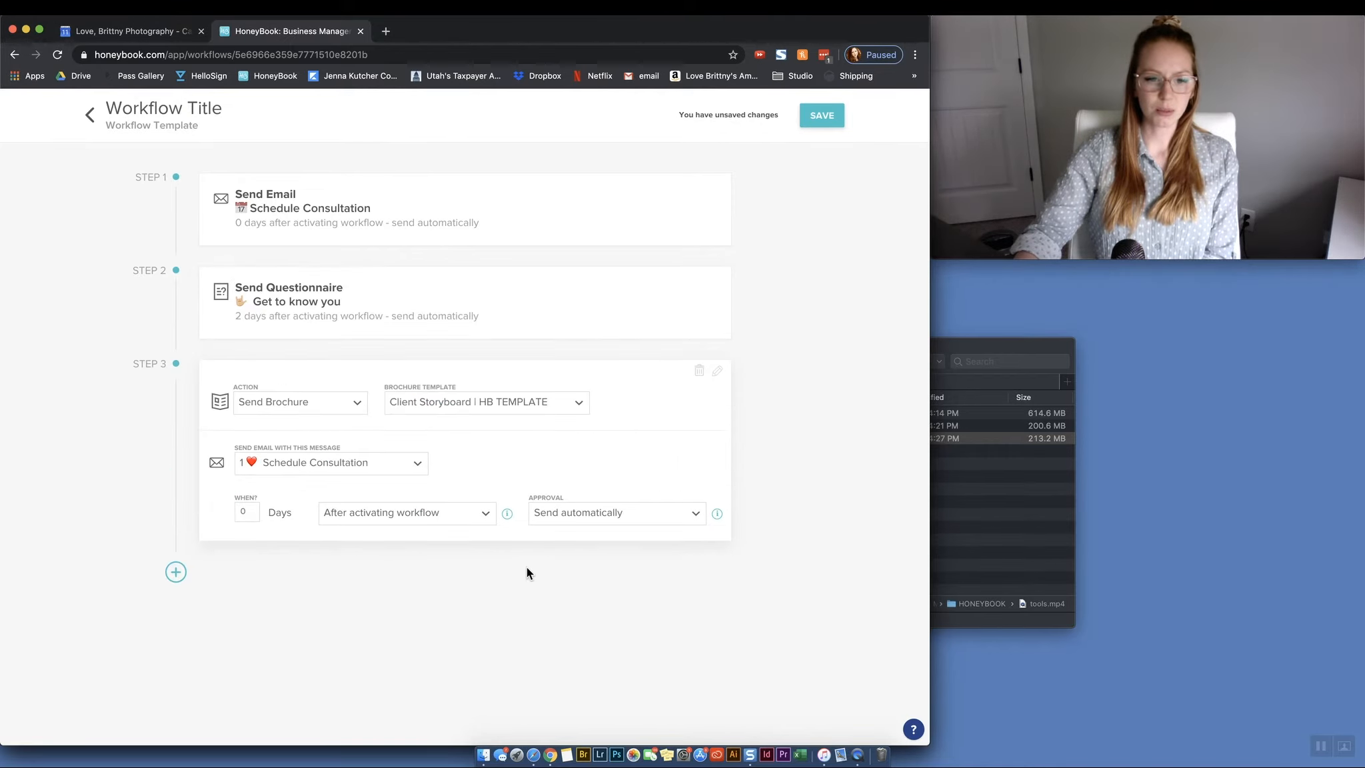
pyautogui.click(485, 417)
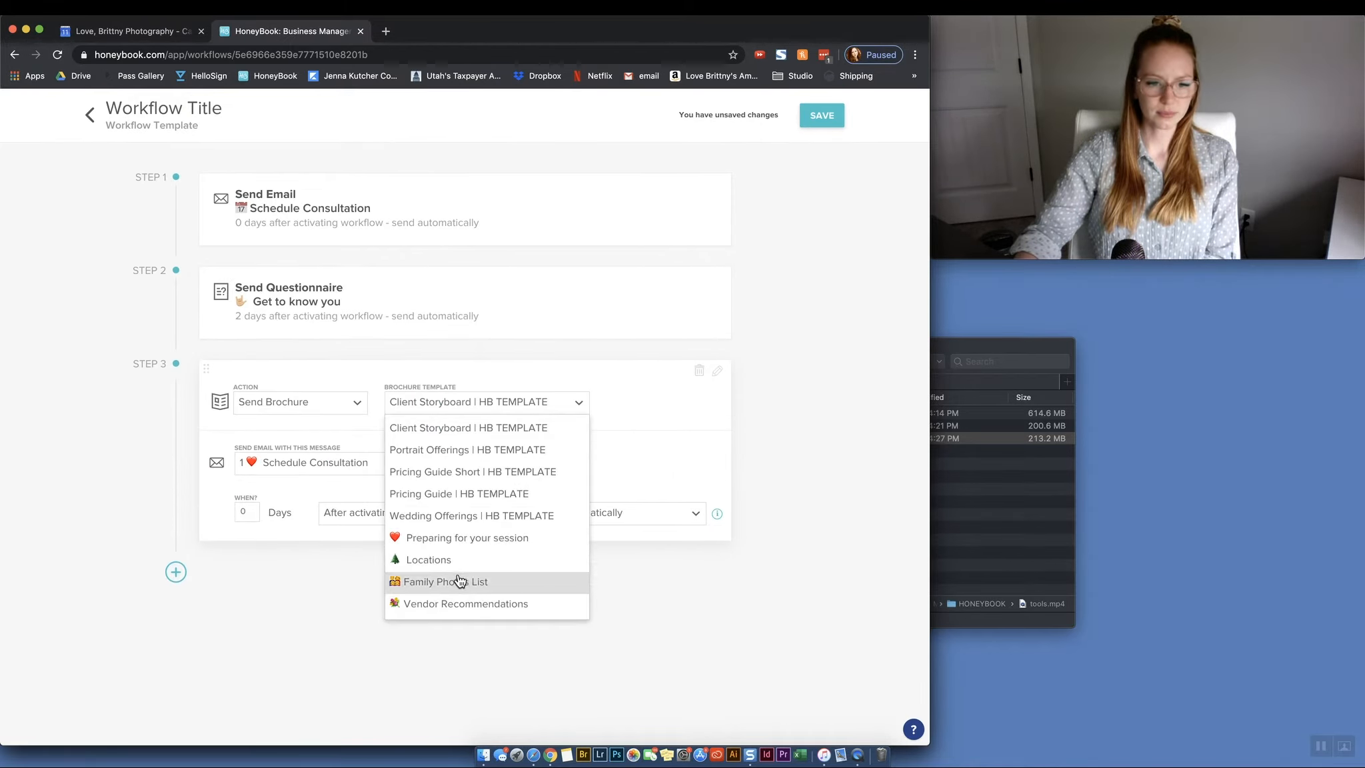
pyautogui.click(465, 545)
# Give the brochure step the "2 ❤ Preparing" email message and schedule it 5 days after activating the workflow.
pyautogui.click(357, 470)
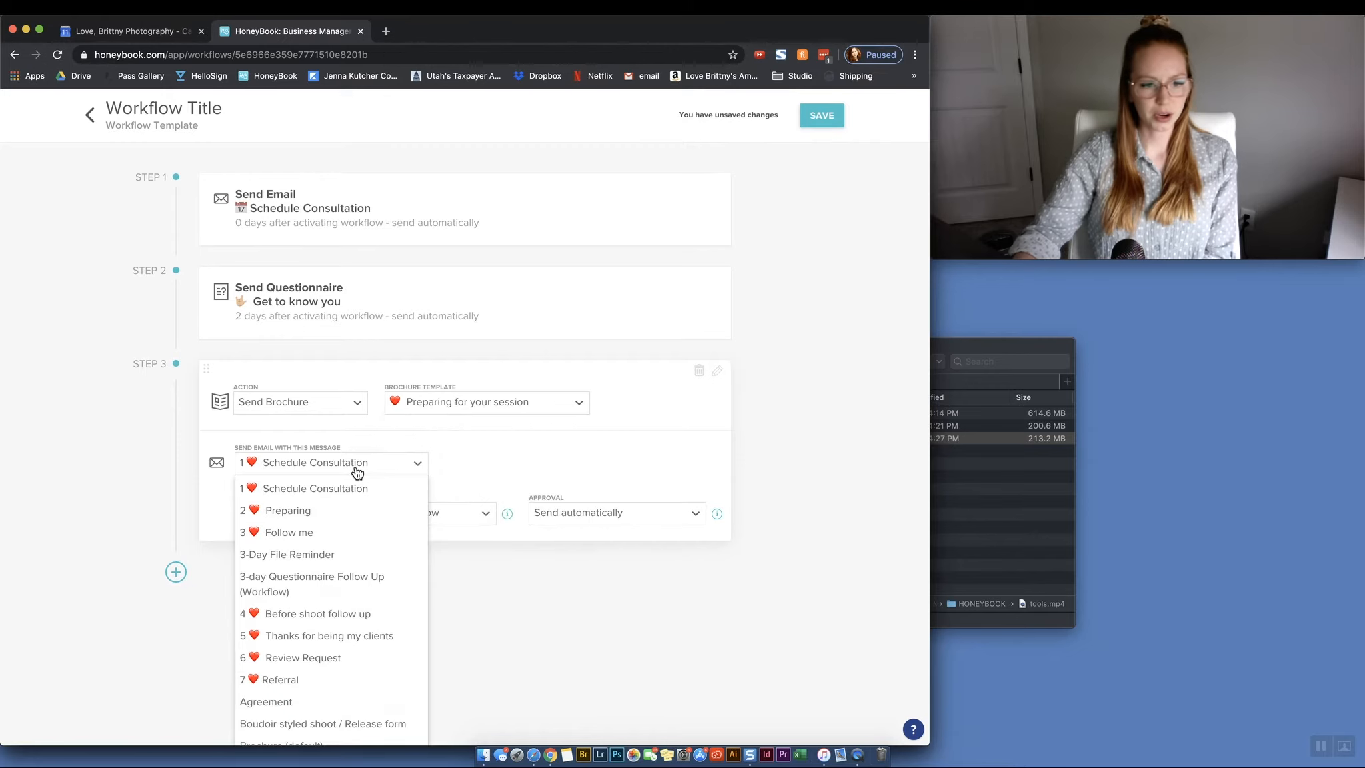
pyautogui.moveTo(339, 709); pyautogui.dragTo(325, 523)
pyautogui.click(290, 469)
pyautogui.click(313, 506)
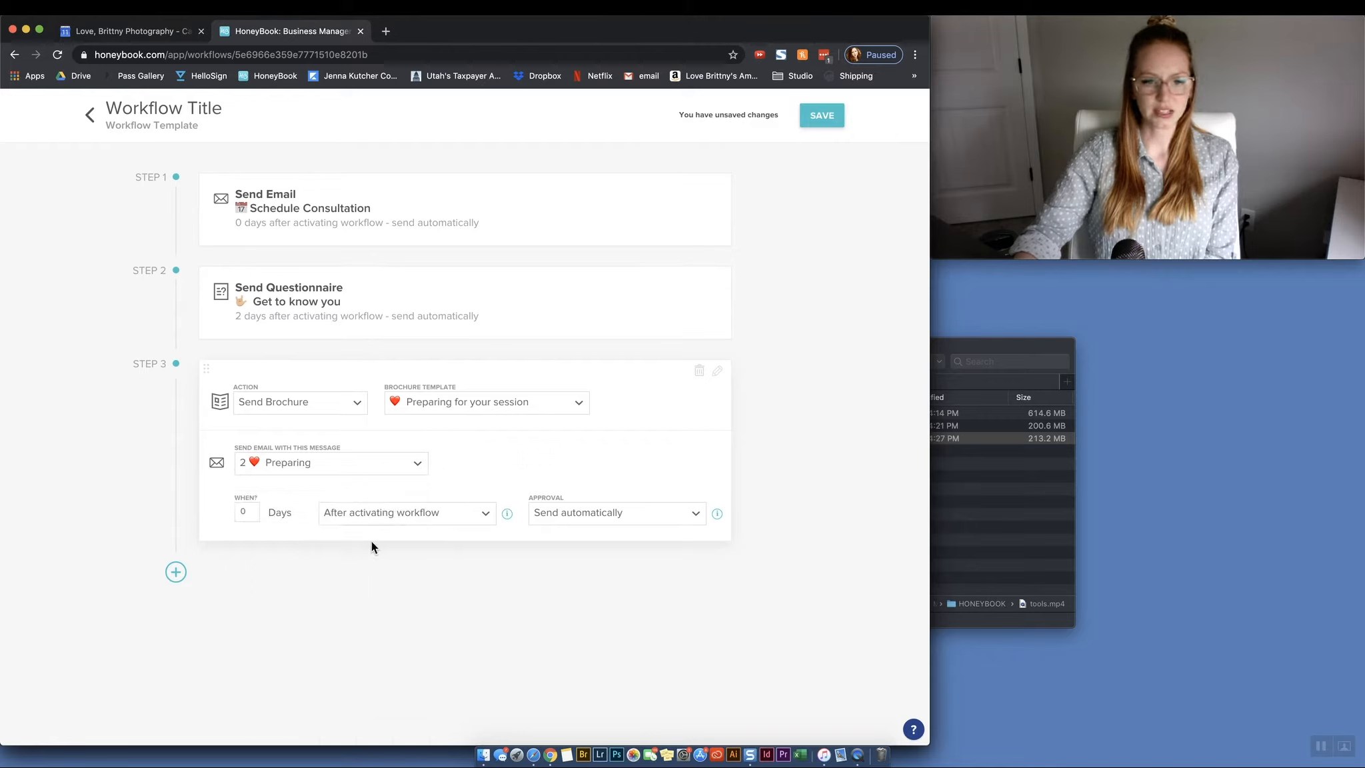
pyautogui.doubleClick(243, 512)
pyautogui.write('5')
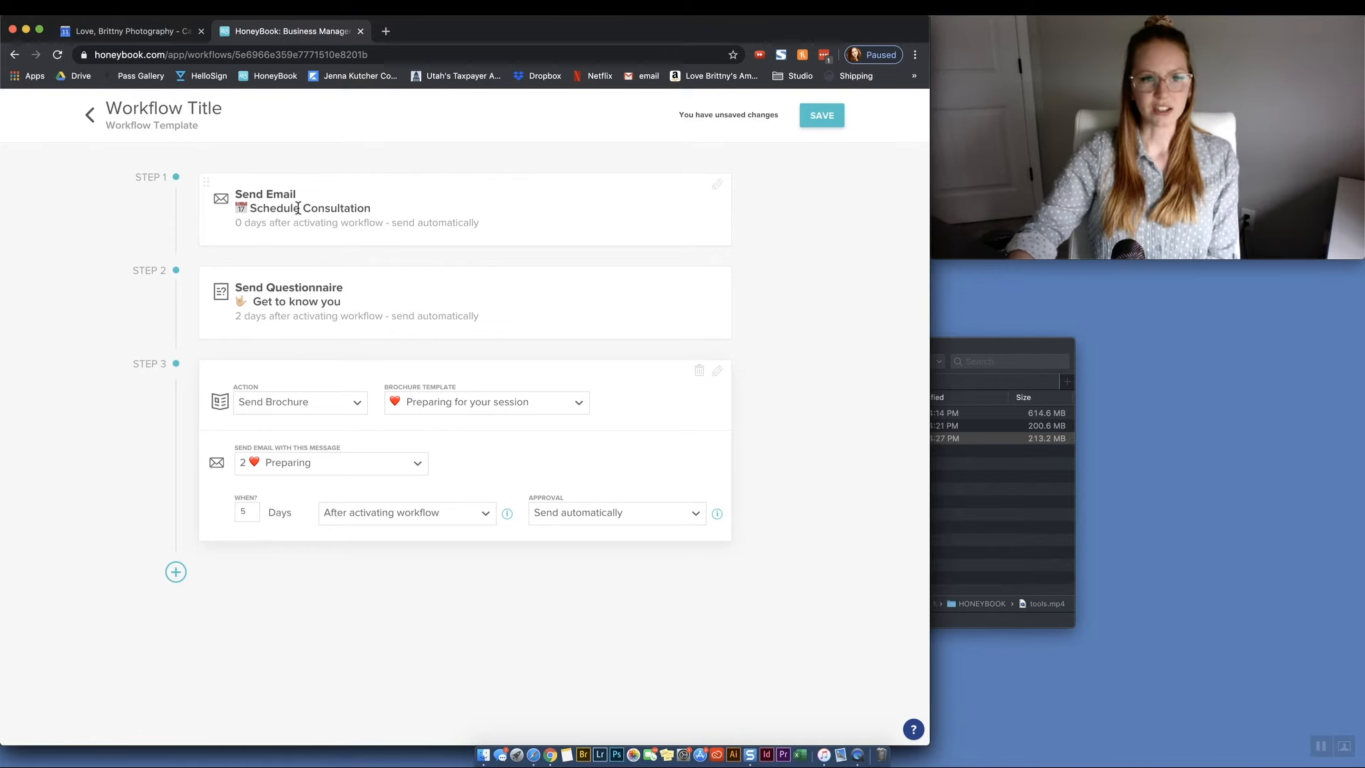
# Add a fourth step that creates the task CALL BRIDE 7 days after activating the workflow.
pyautogui.click(177, 576)
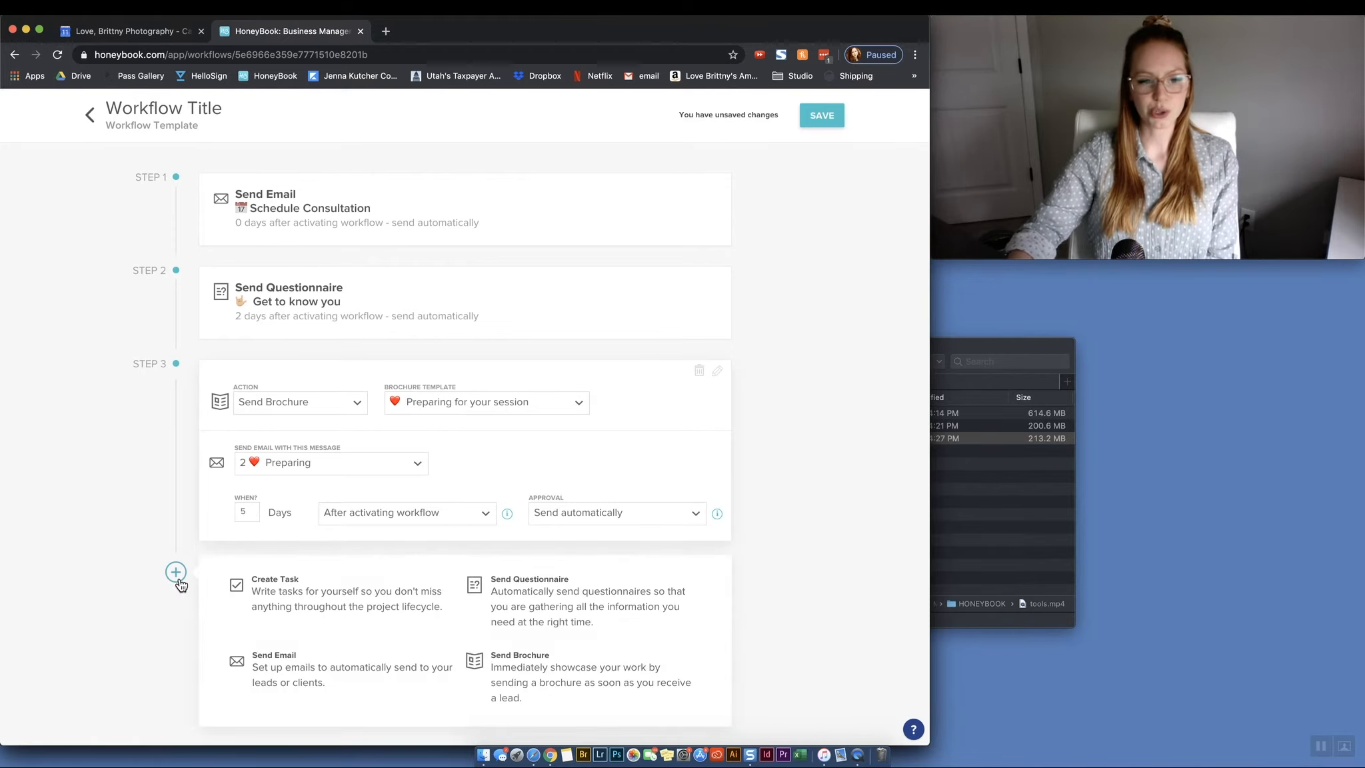
pyautogui.click(316, 605)
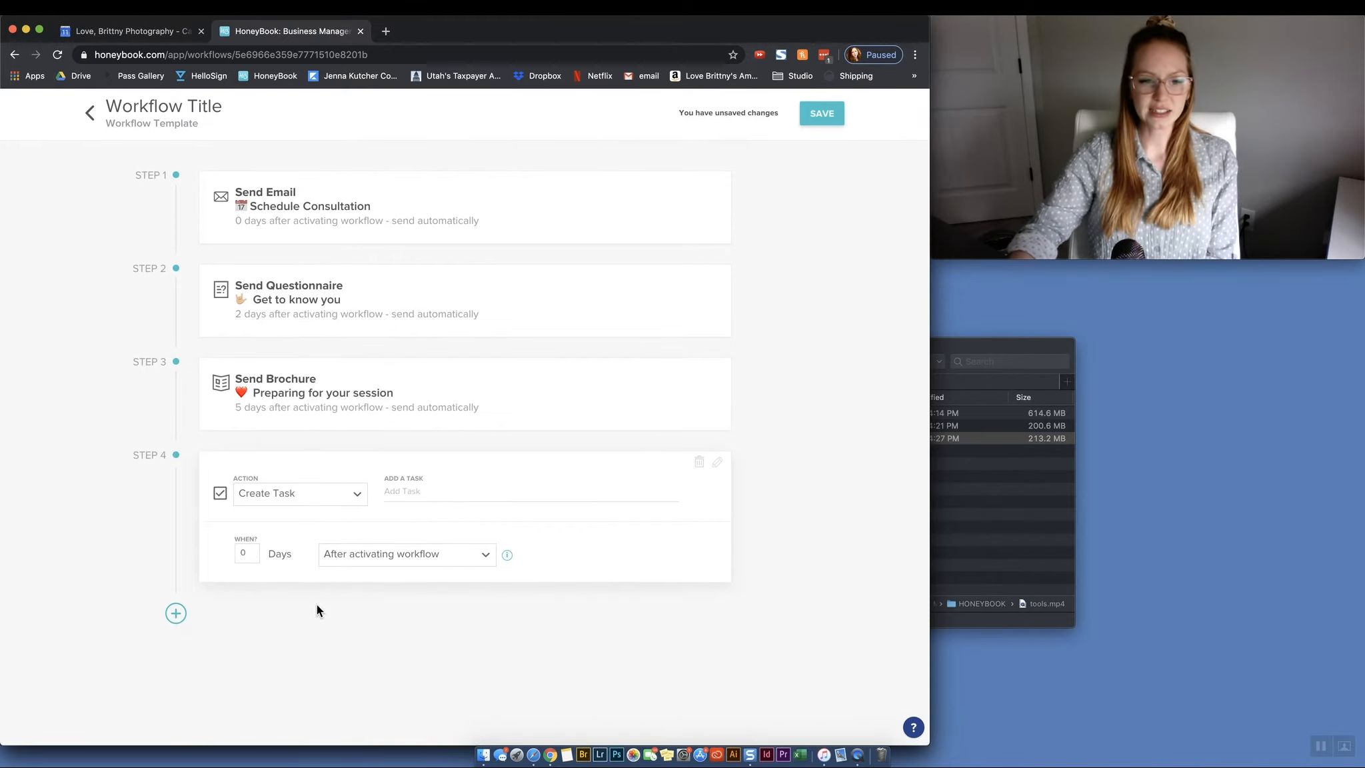
pyautogui.click(319, 495)
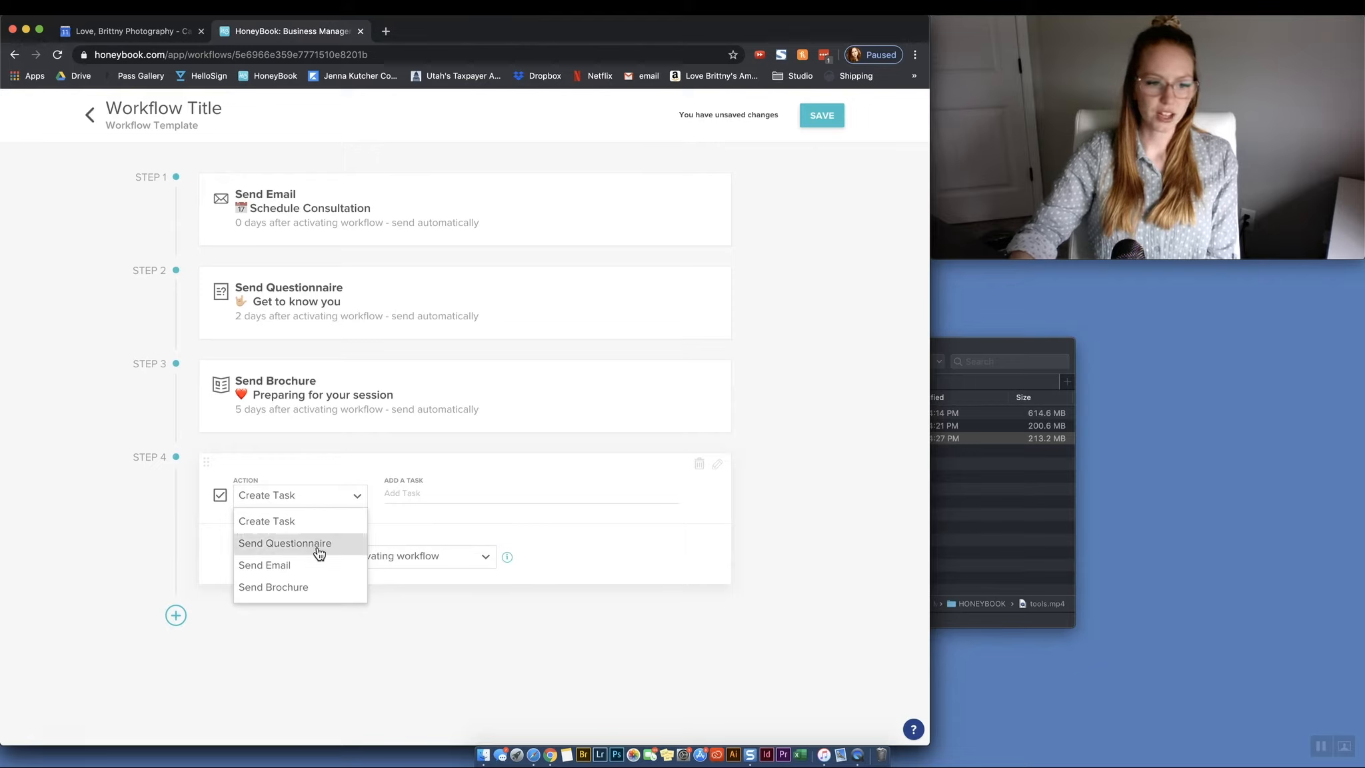
pyautogui.click(318, 523)
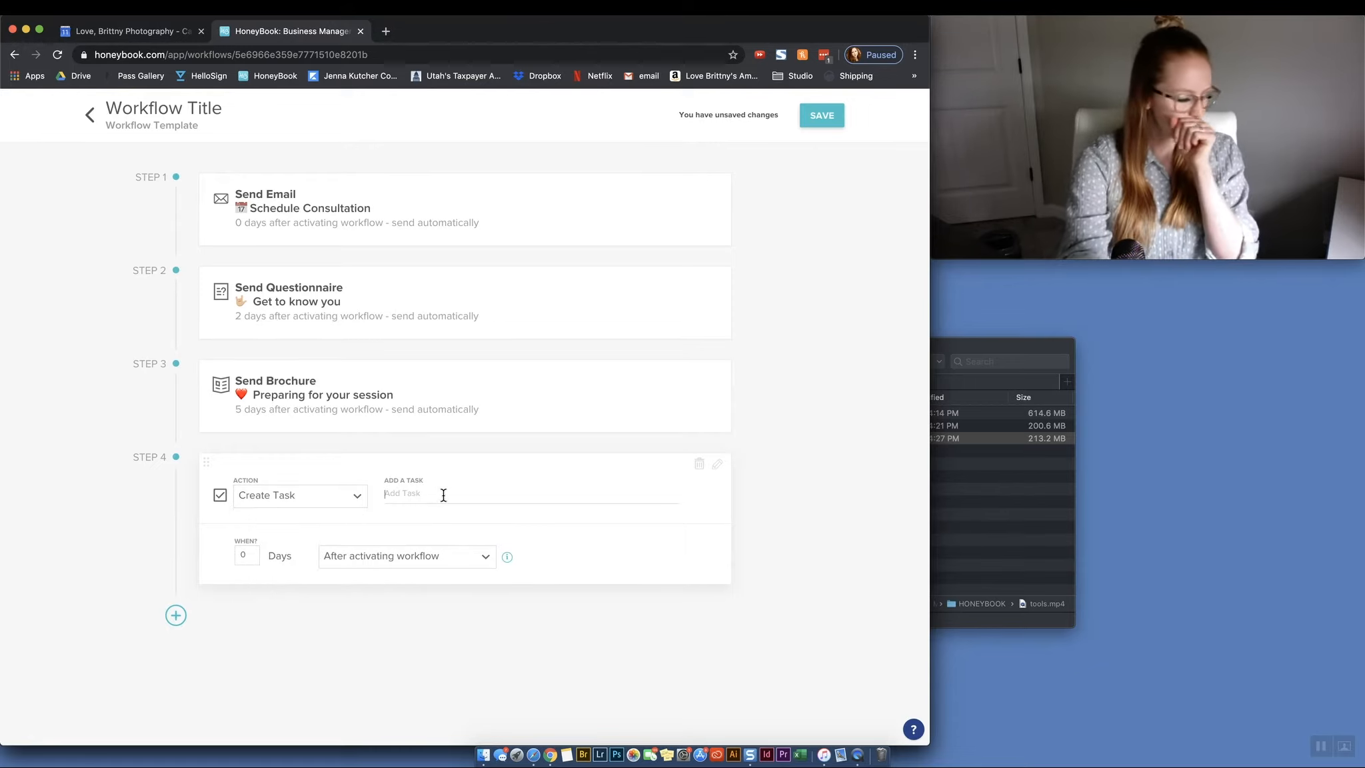
pyautogui.write('CALL ')
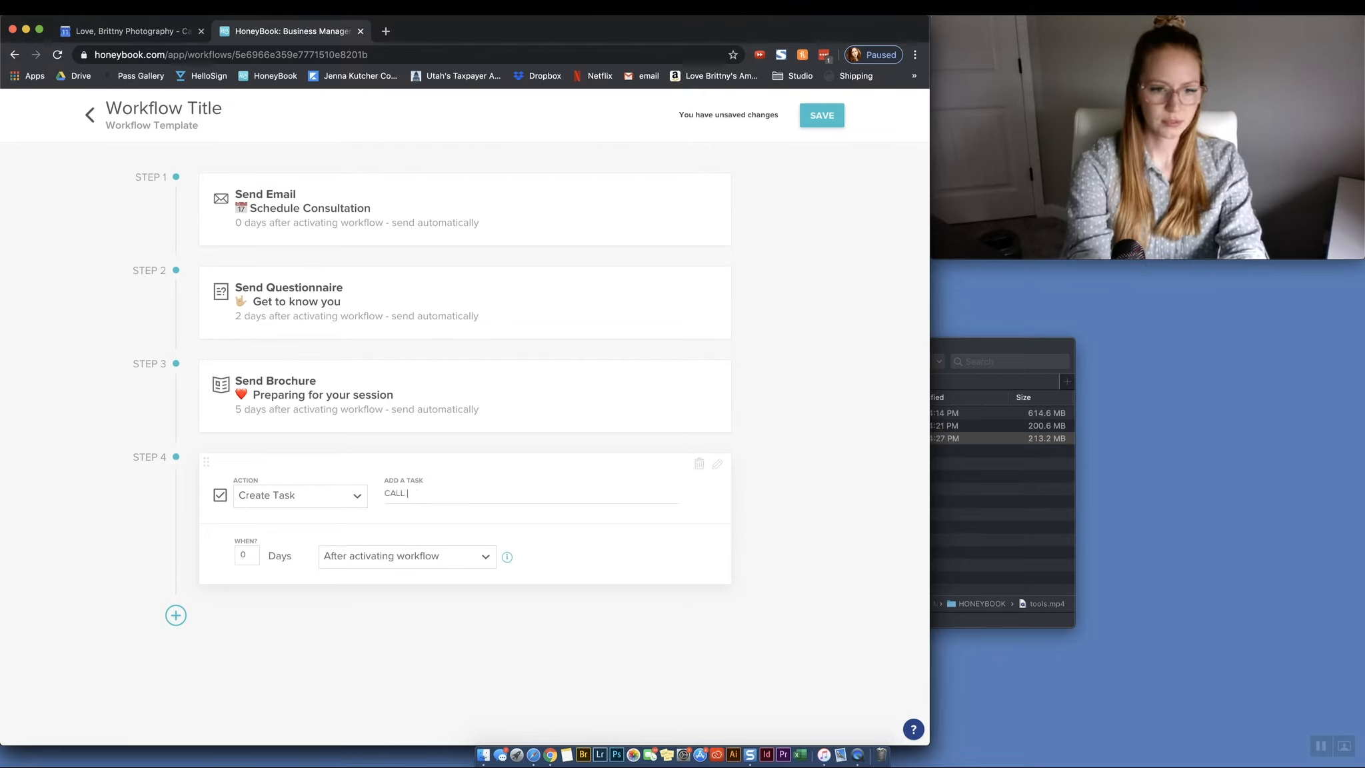
pyautogui.write('BRIDE')
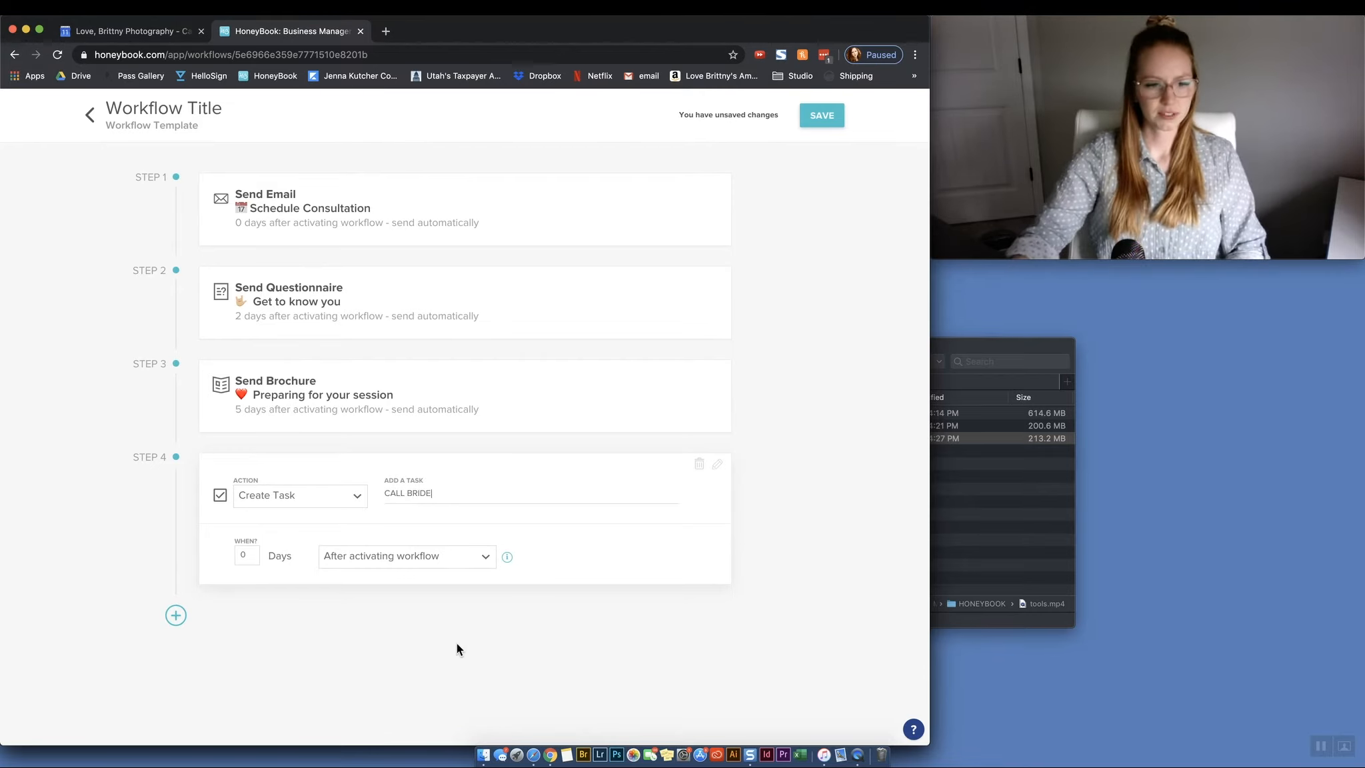
pyautogui.click(252, 556)
pyautogui.write('7')
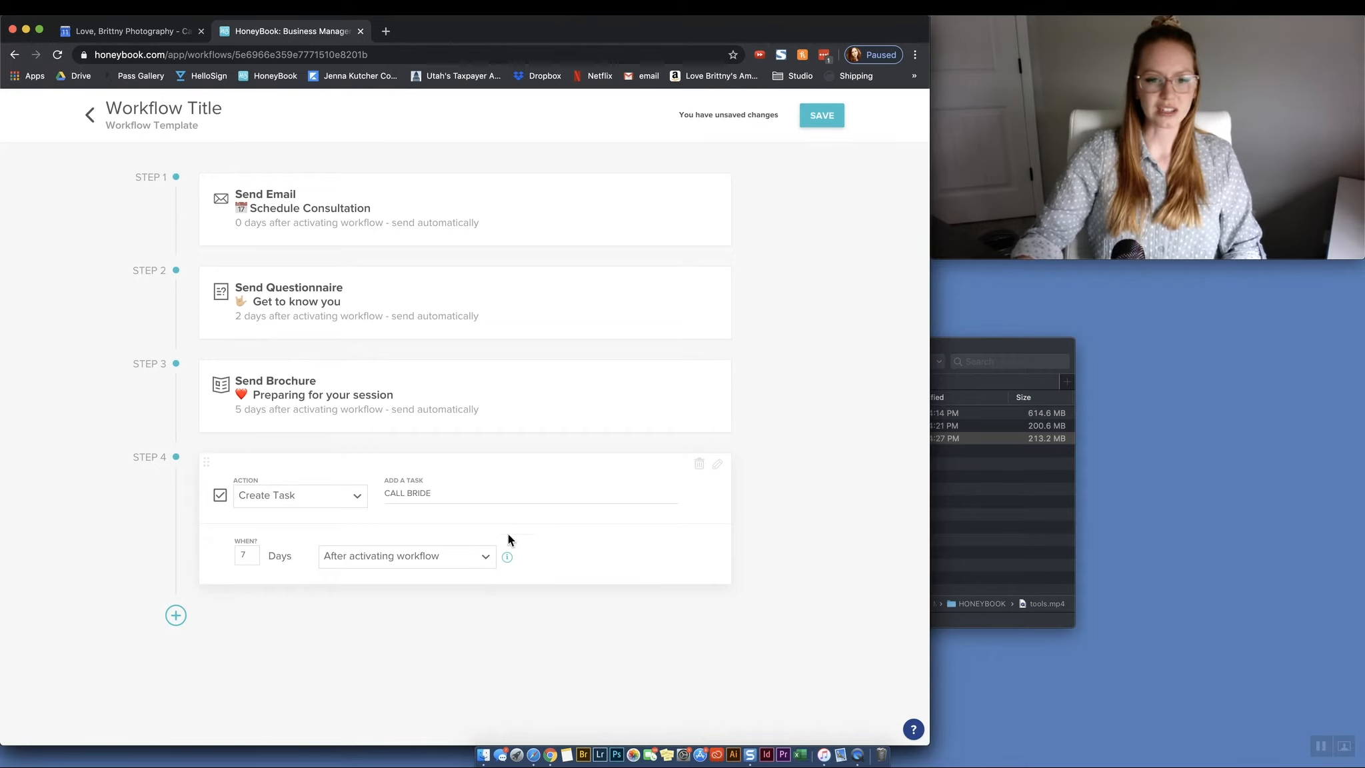
# Add a fifth step that sends an email, timed relative to Before Project date.
pyautogui.click(718, 372)
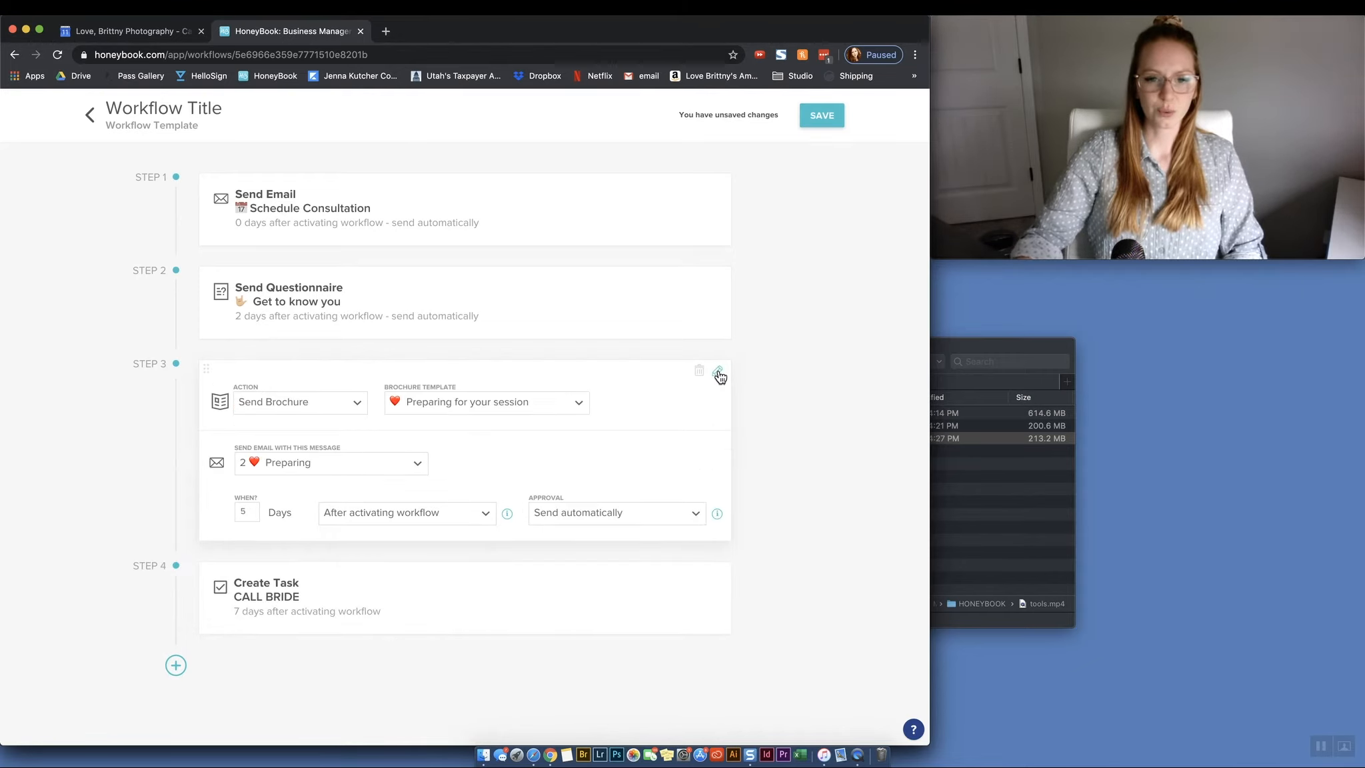
pyautogui.click(175, 665)
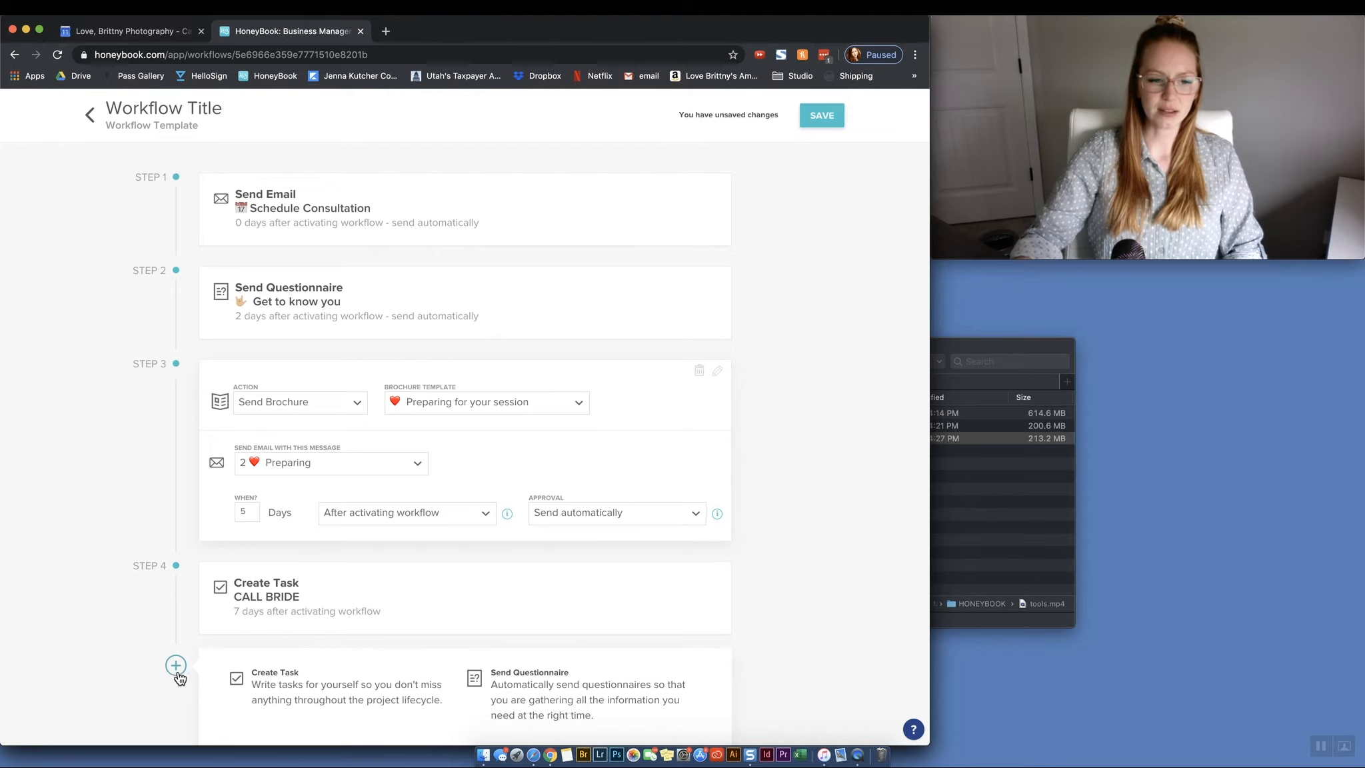
pyautogui.scroll(-2, 276, 665)
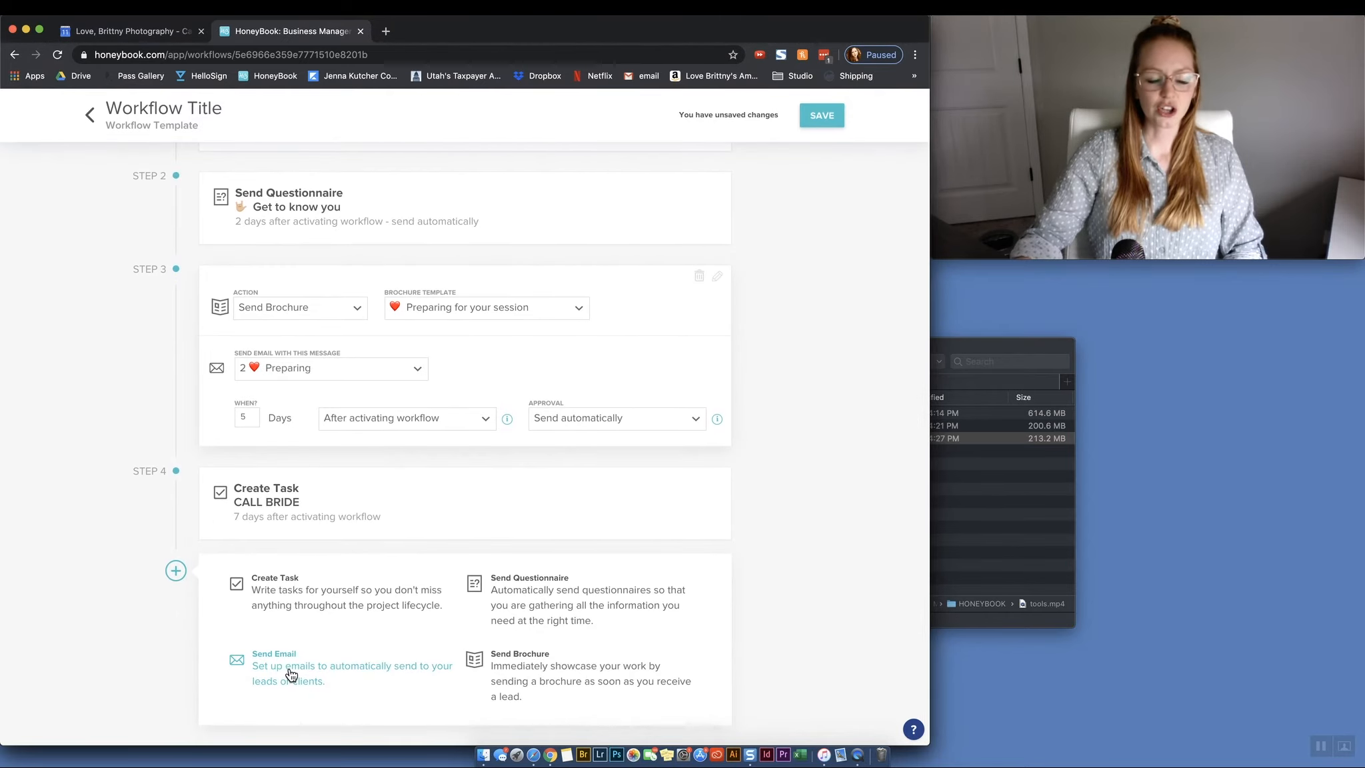
pyautogui.click(291, 674)
pyautogui.click(417, 617)
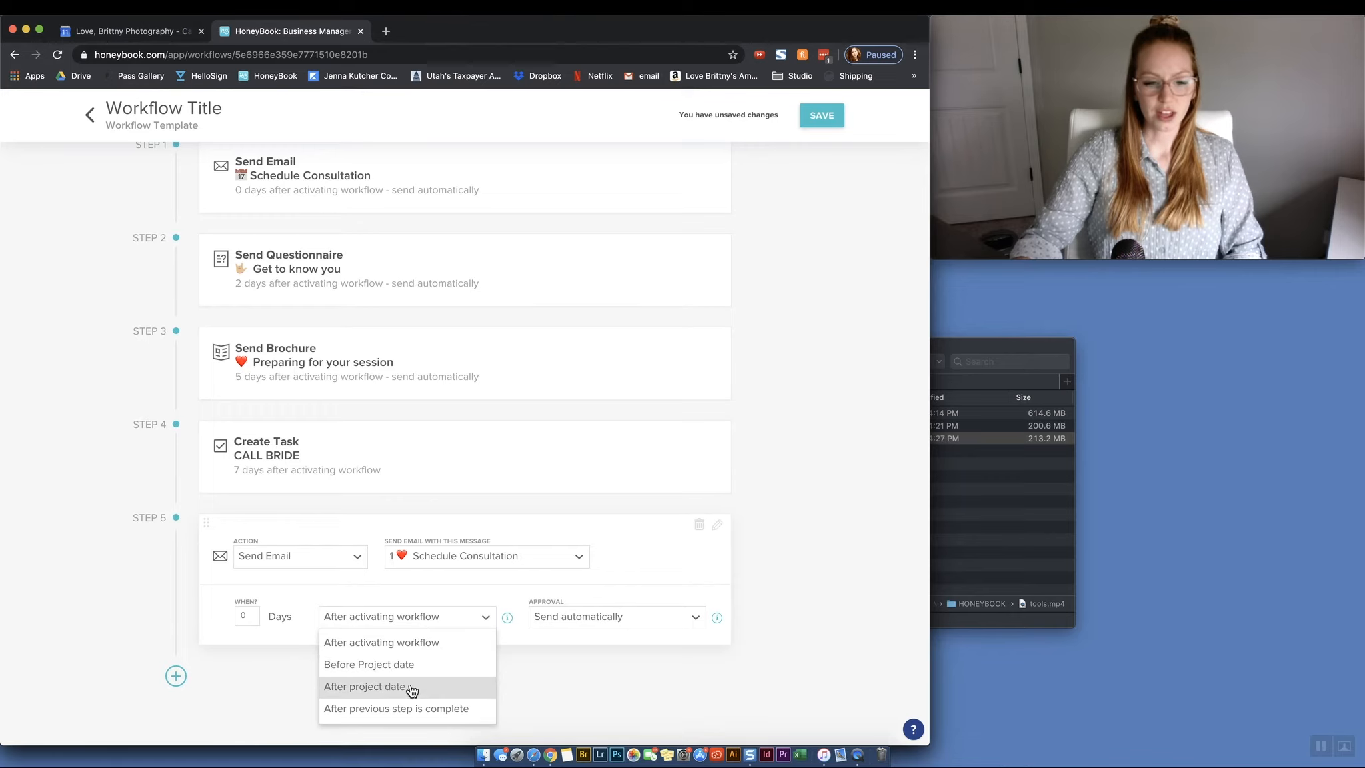
pyautogui.click(423, 670)
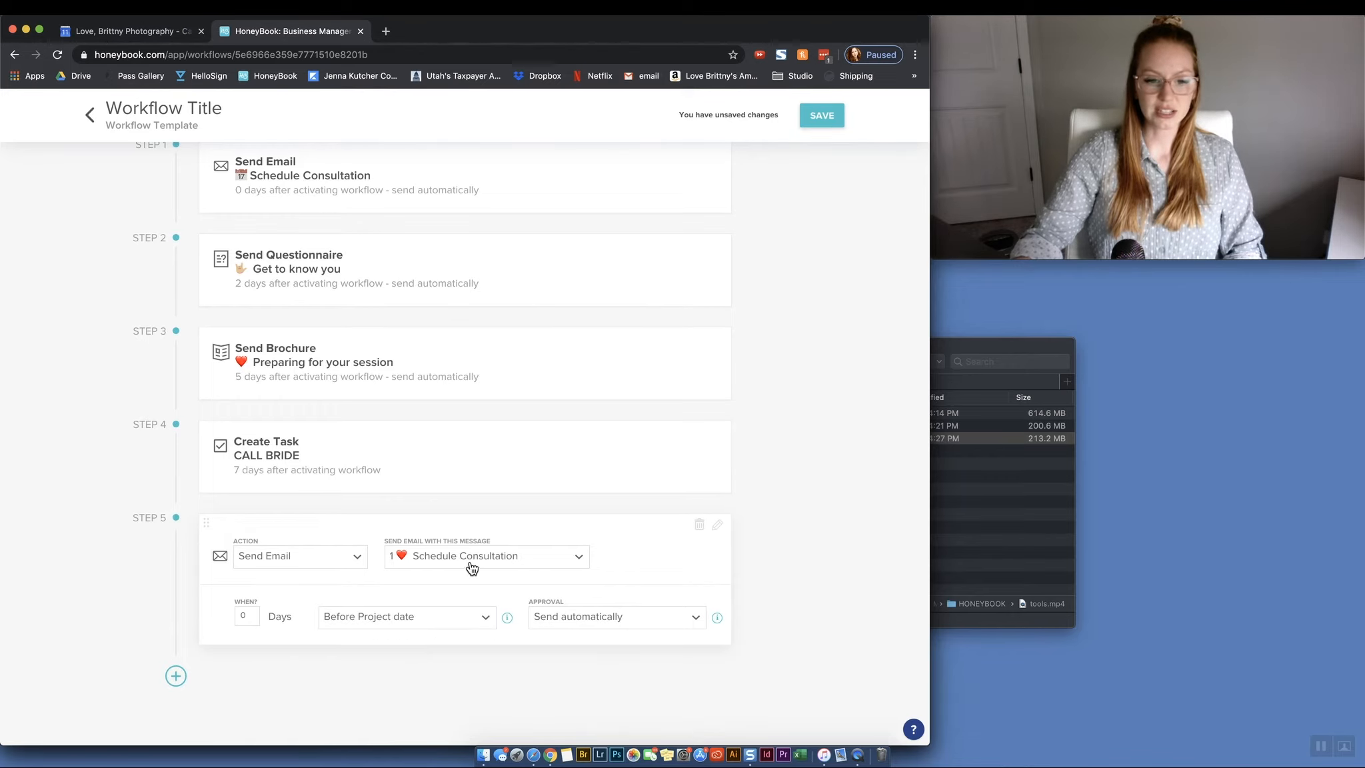
# Add a sixth workflow step that sends an email 5 days after the previous step is complete.
pyautogui.click(176, 676)
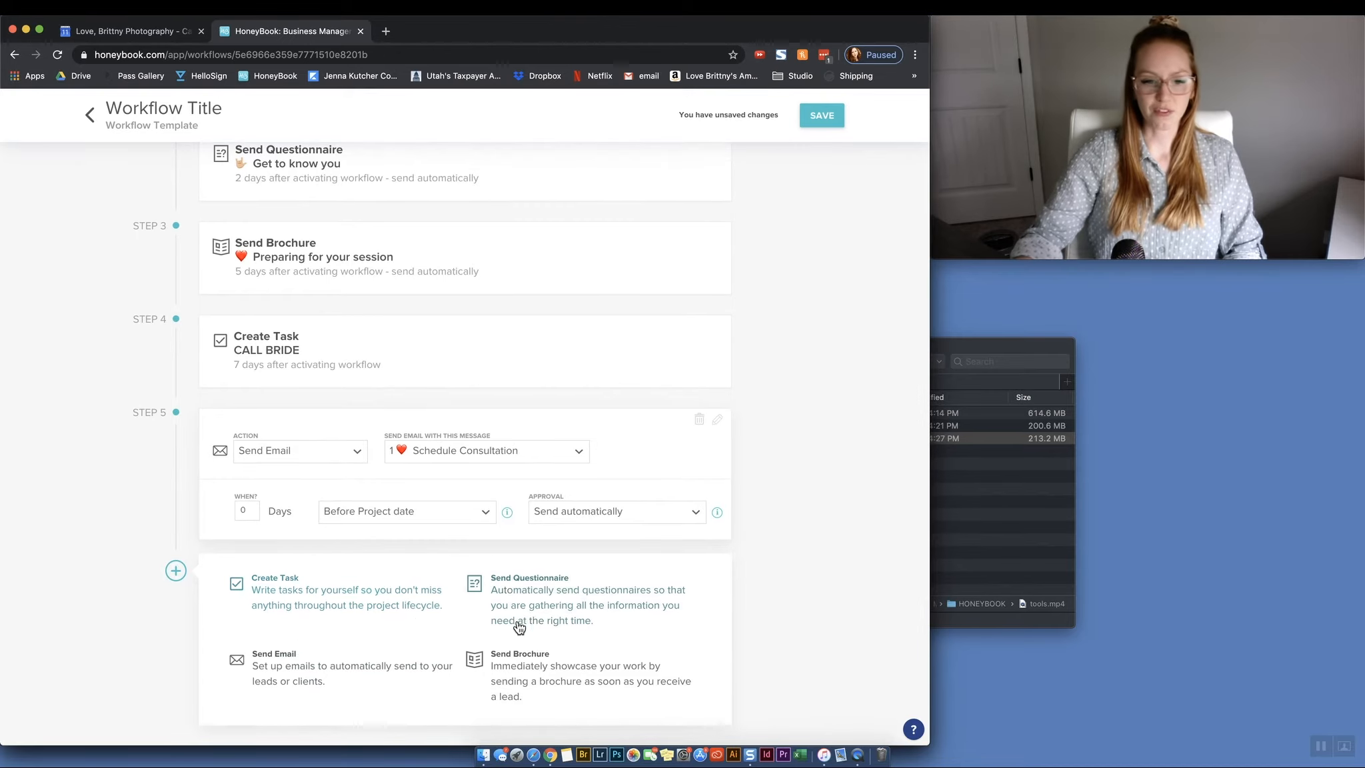
pyautogui.click(284, 679)
pyautogui.click(390, 617)
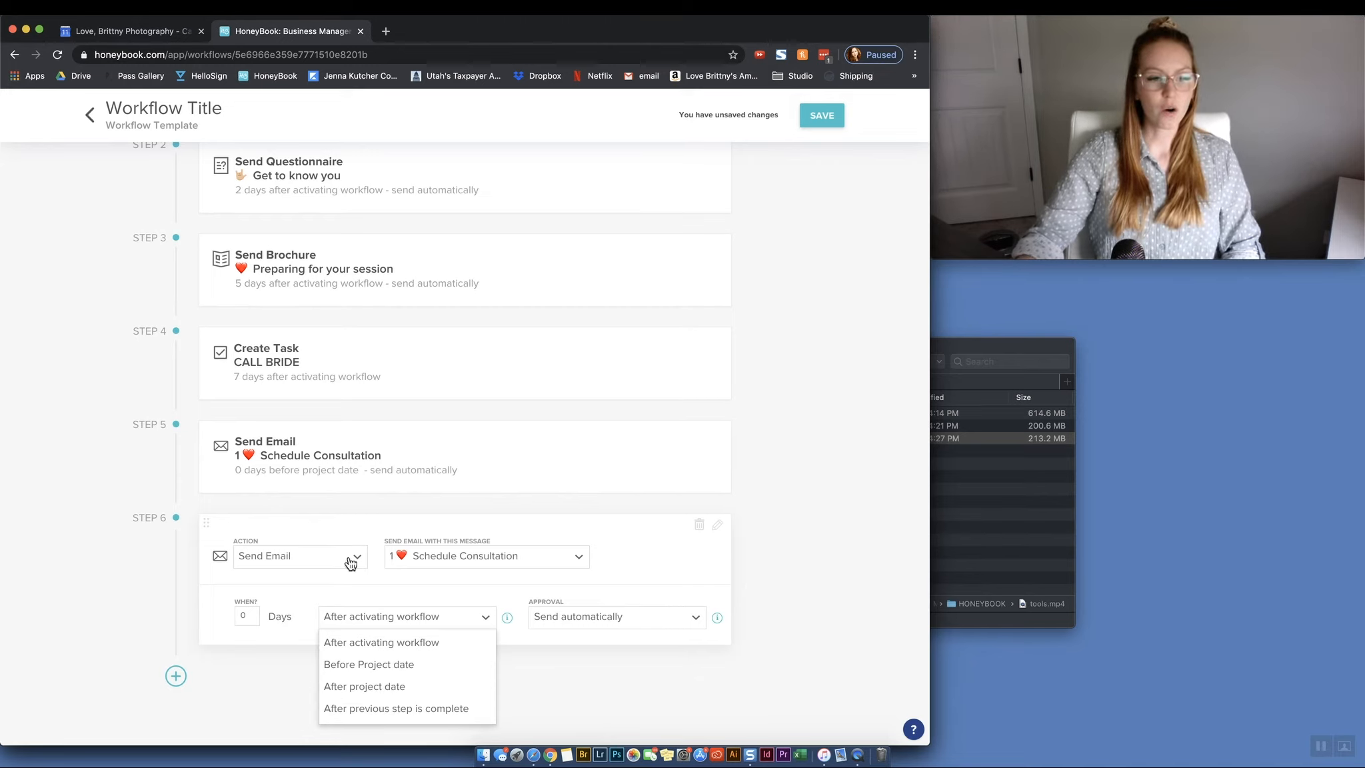
pyautogui.click(326, 482)
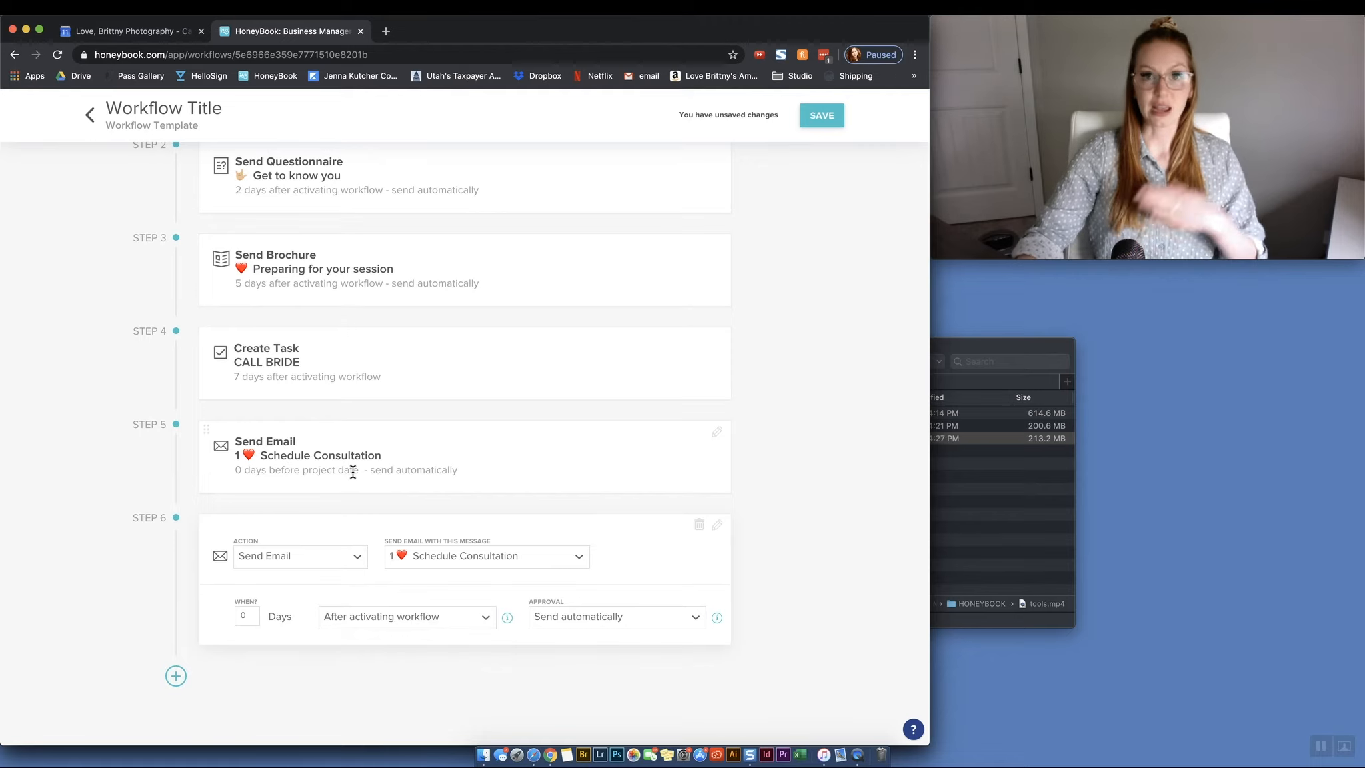
pyautogui.click(367, 623)
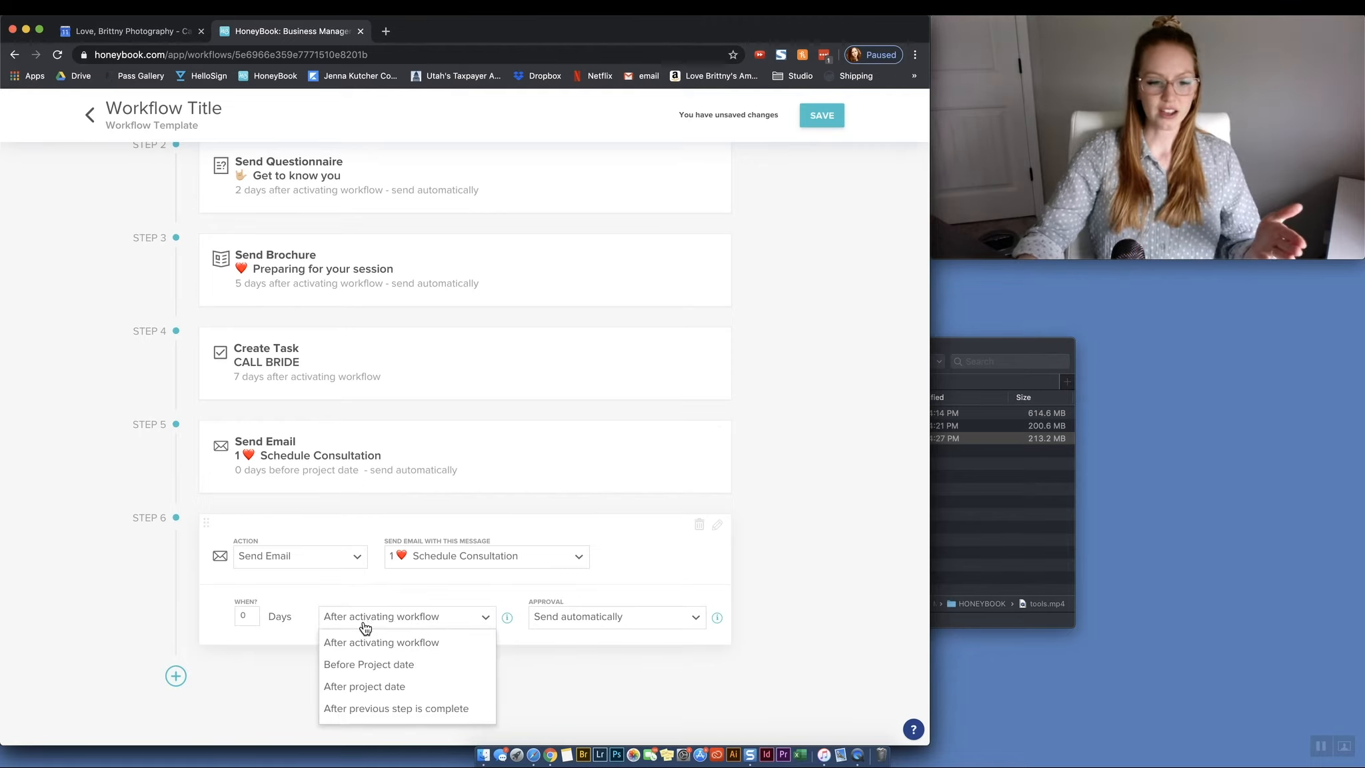
pyautogui.click(373, 710)
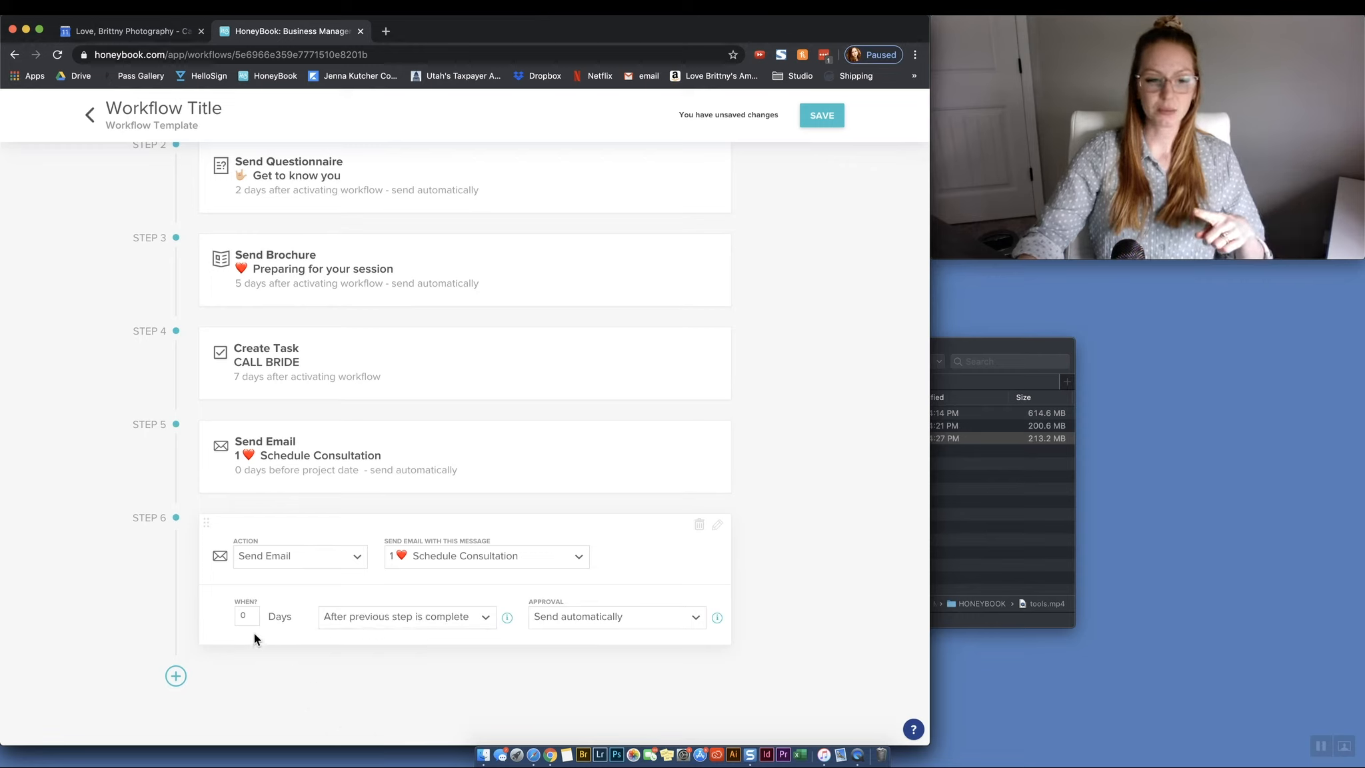
pyautogui.doubleClick(244, 614)
pyautogui.write('5')
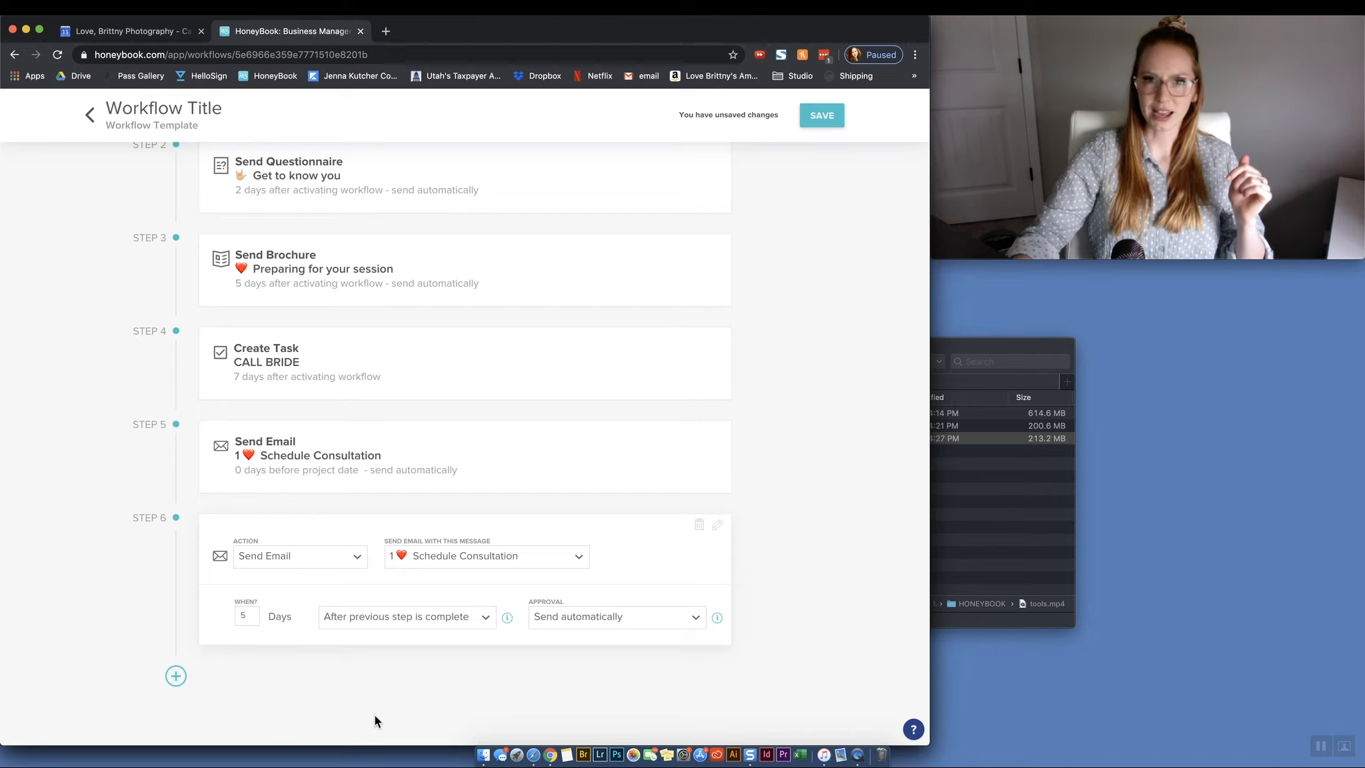
# Review the workflow steps and leave the template without saving the changes.
pyautogui.scroll(4, 389, 425)
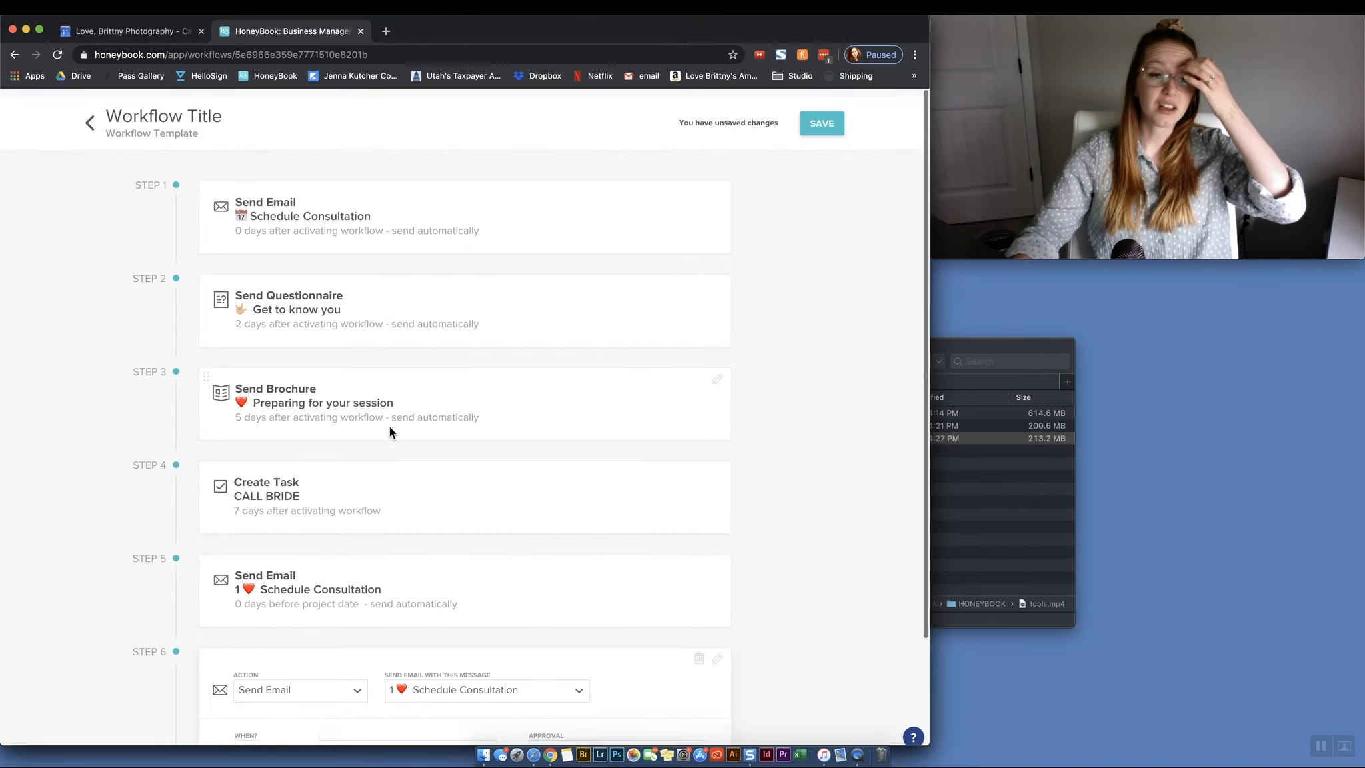
pyautogui.scroll(-4, 389, 430)
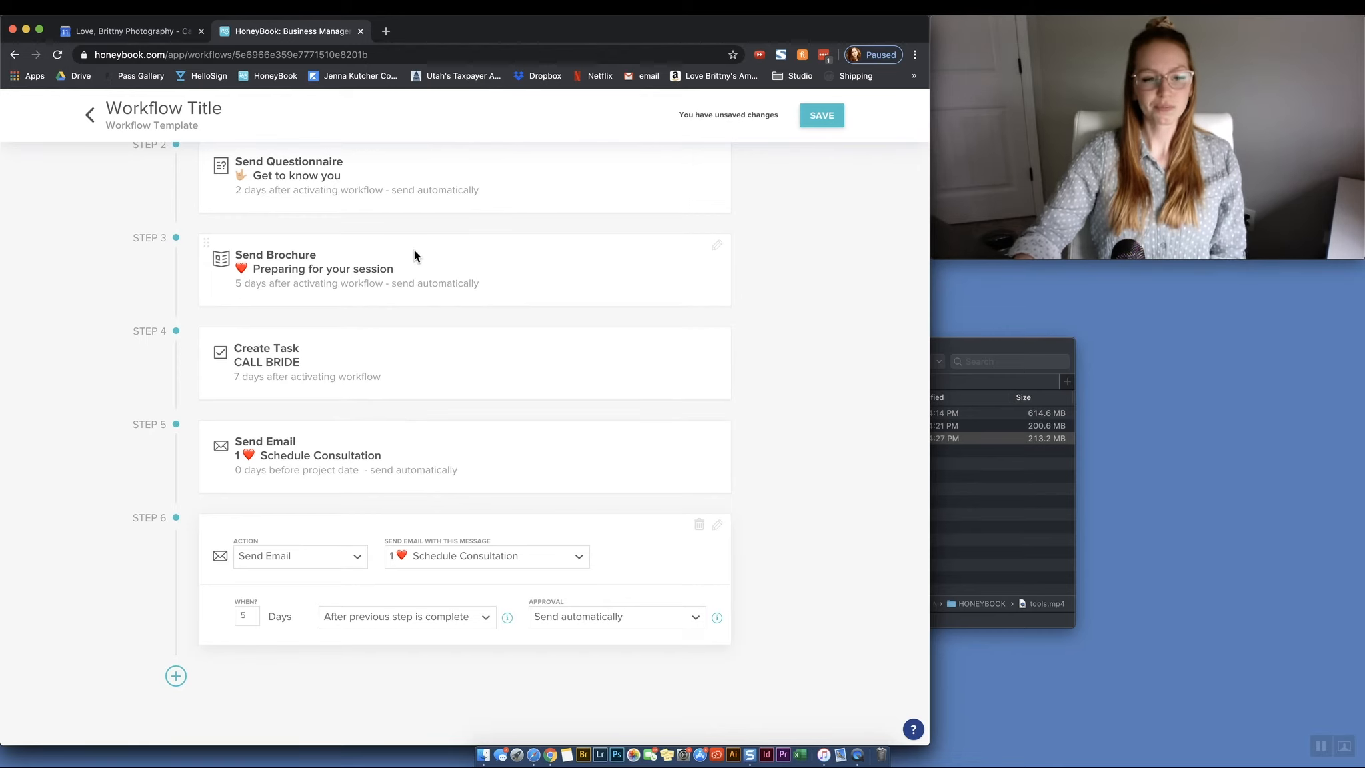
pyautogui.scroll(4, 414, 249)
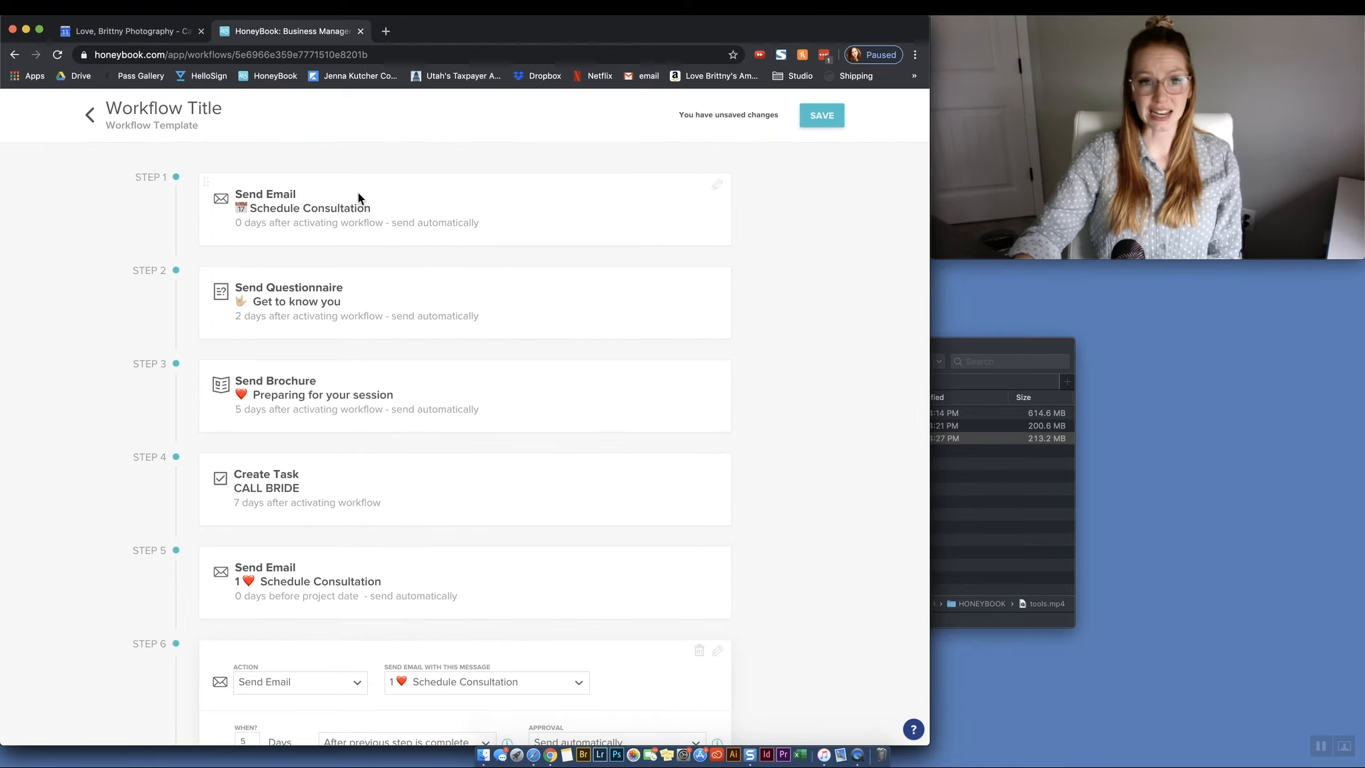
pyautogui.click(91, 114)
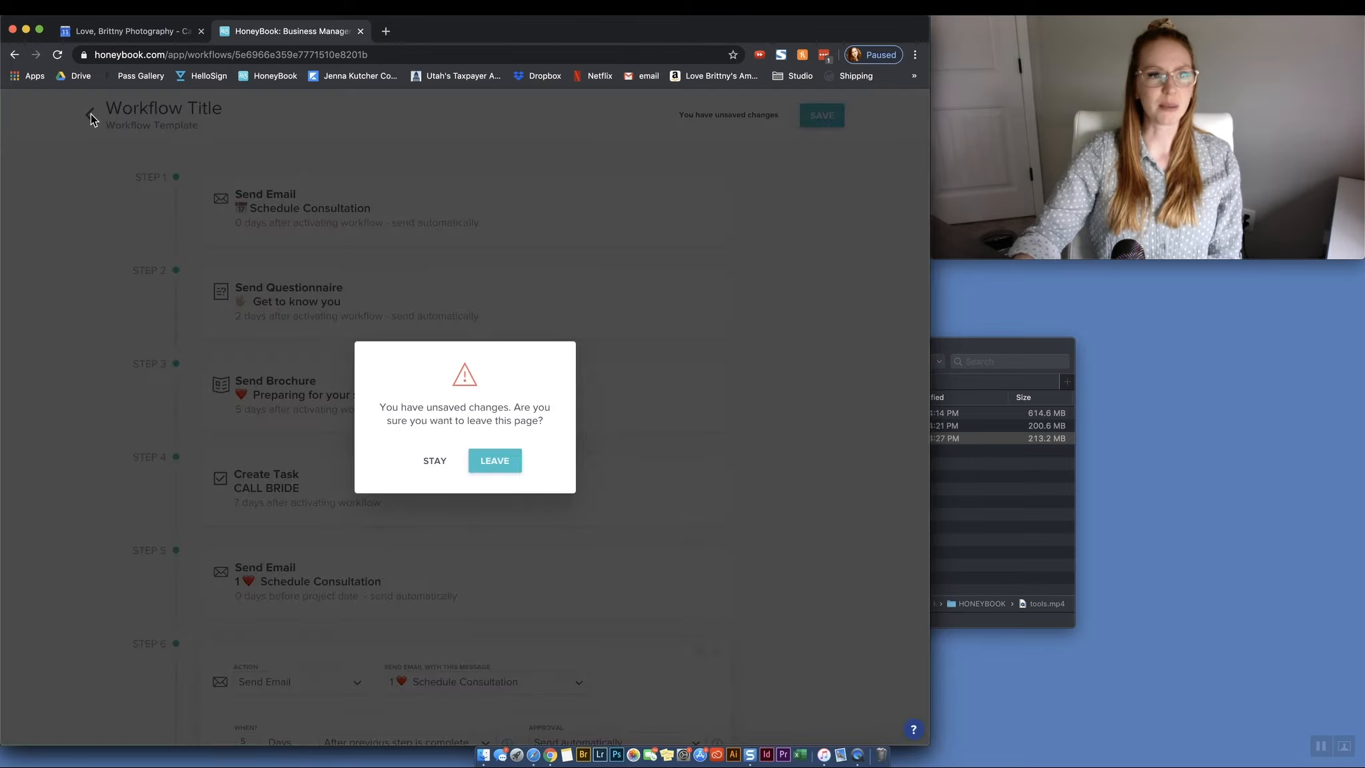
pyautogui.click(503, 459)
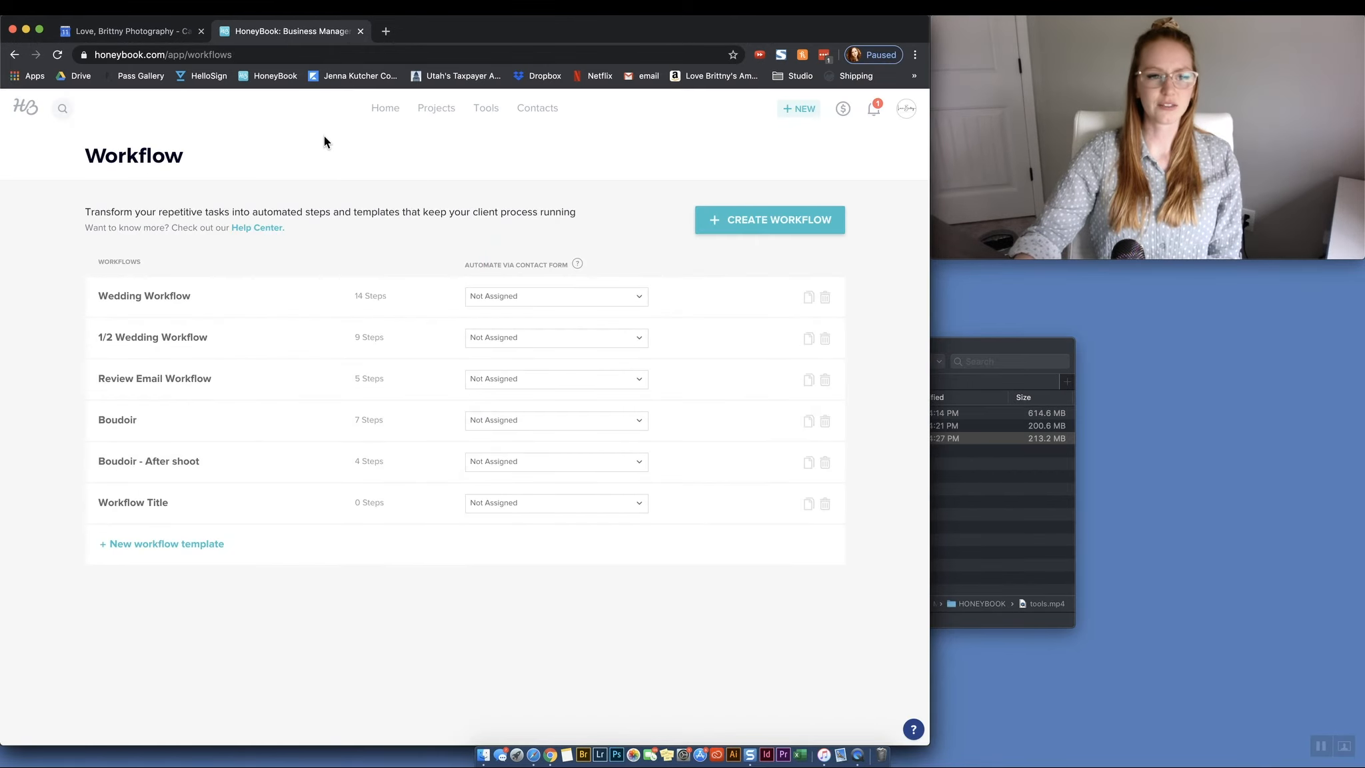
# Open the example bride wedding project from the projects list and look over its activity.
pyautogui.click(424, 117)
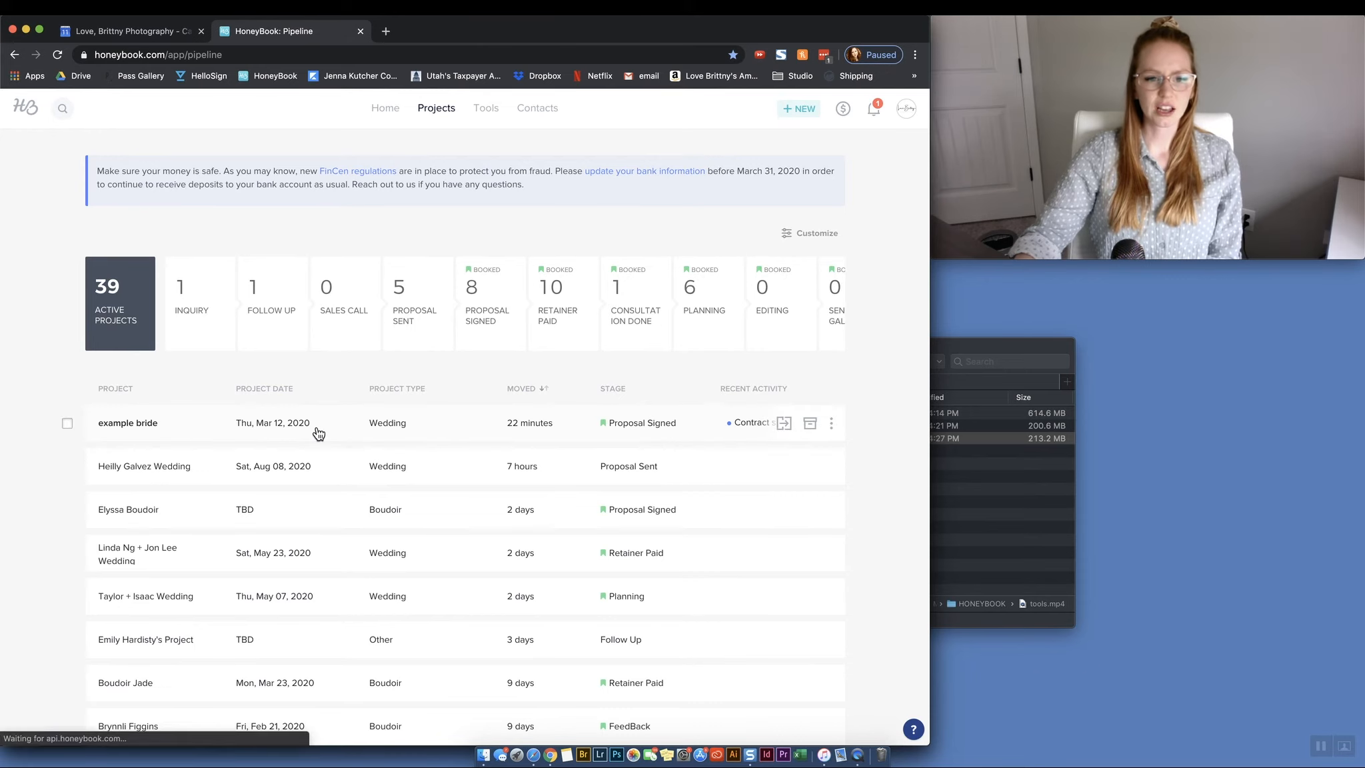
pyautogui.click(318, 433)
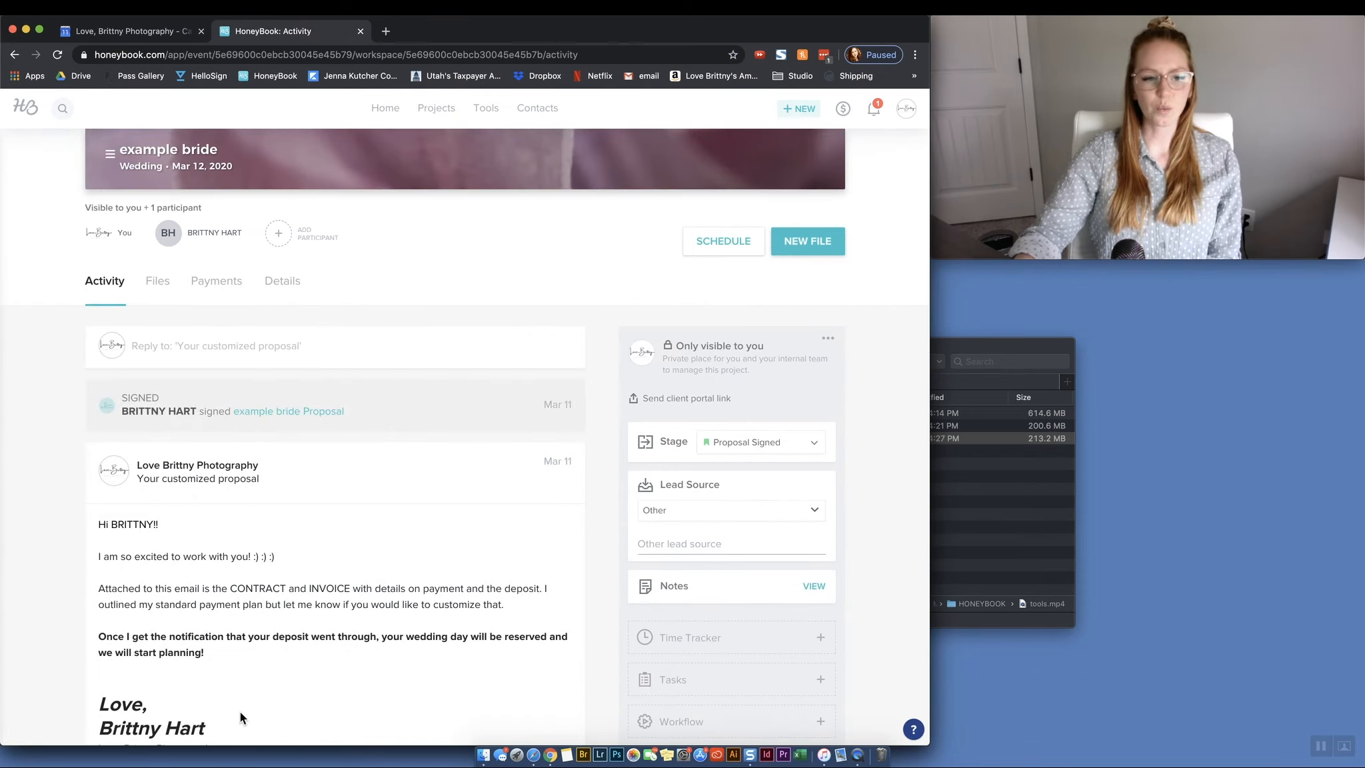
pyautogui.scroll(-5, 382, 612)
pyautogui.scroll(3, 381, 612)
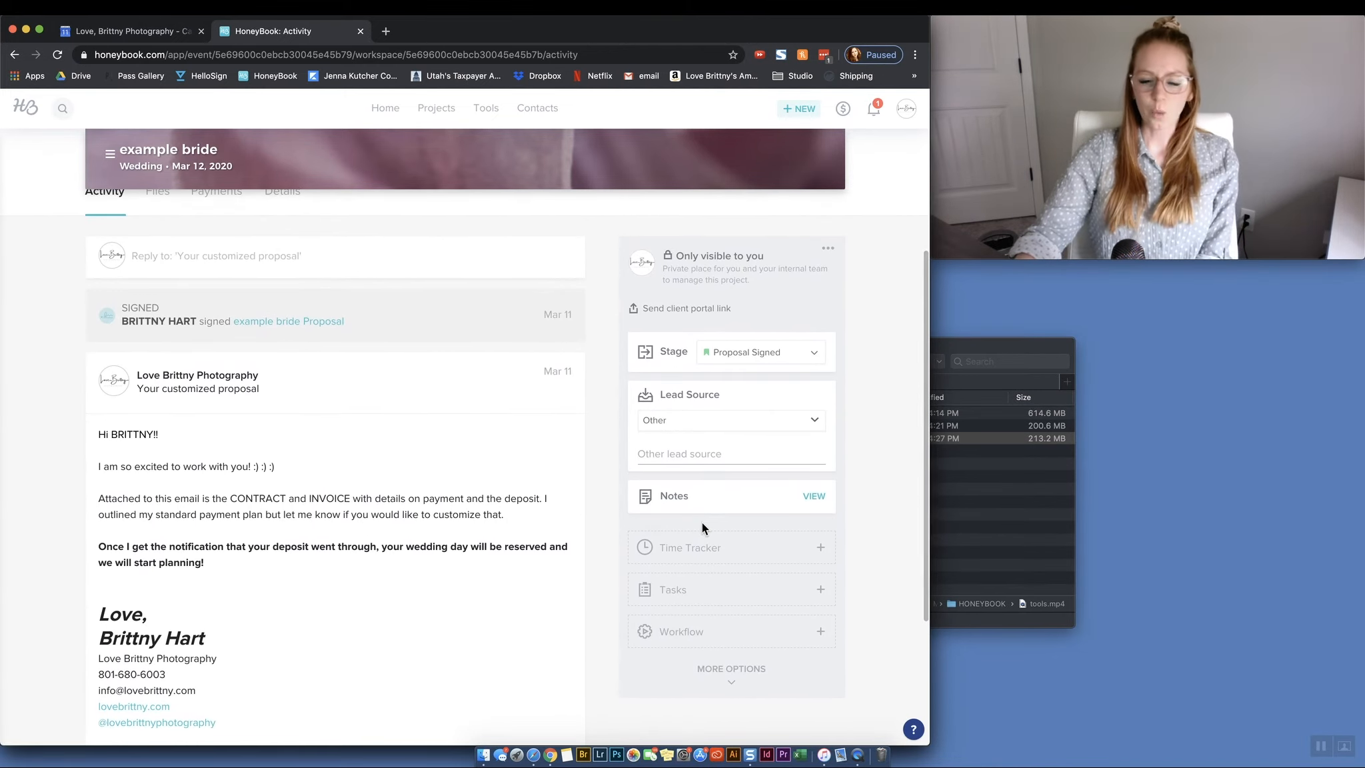
# View the scheduled payments of the example bride project.
pyautogui.click(219, 197)
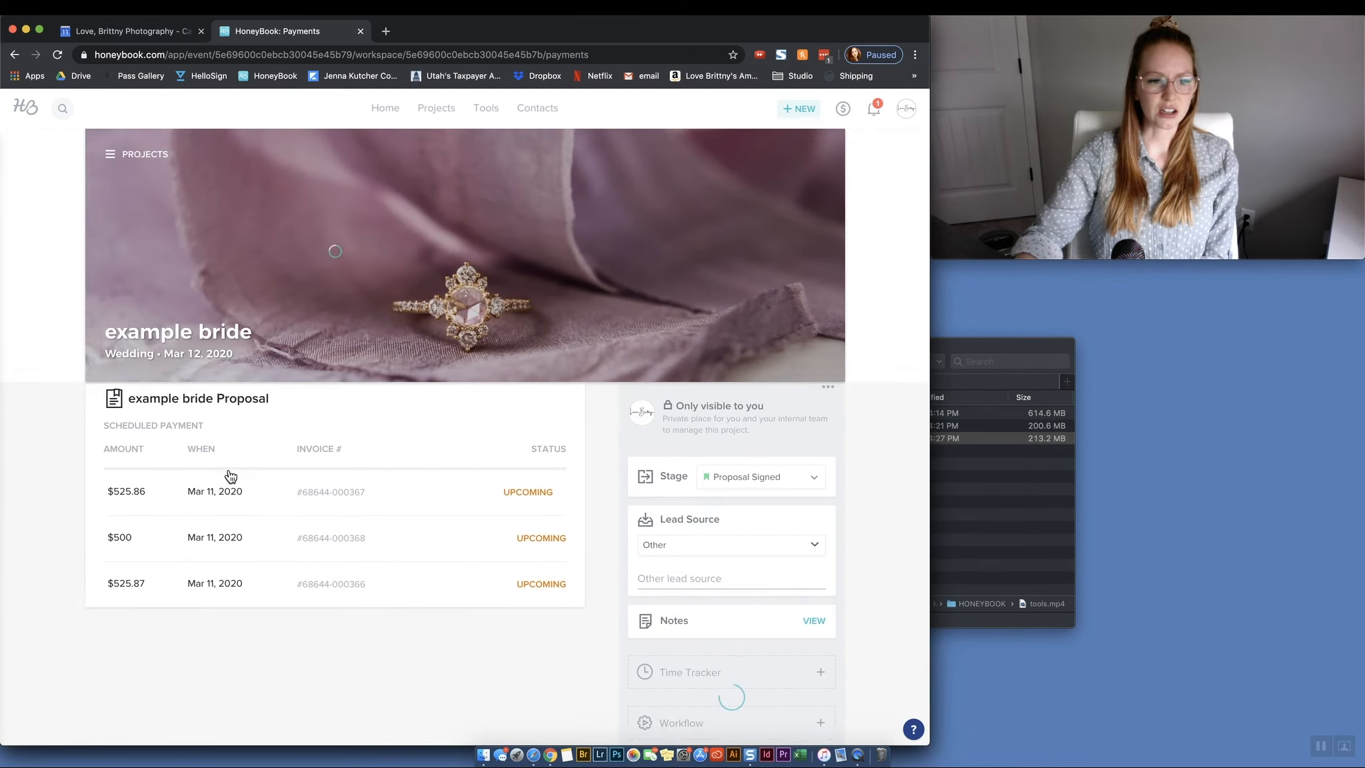
pyautogui.scroll(-4, 238, 472)
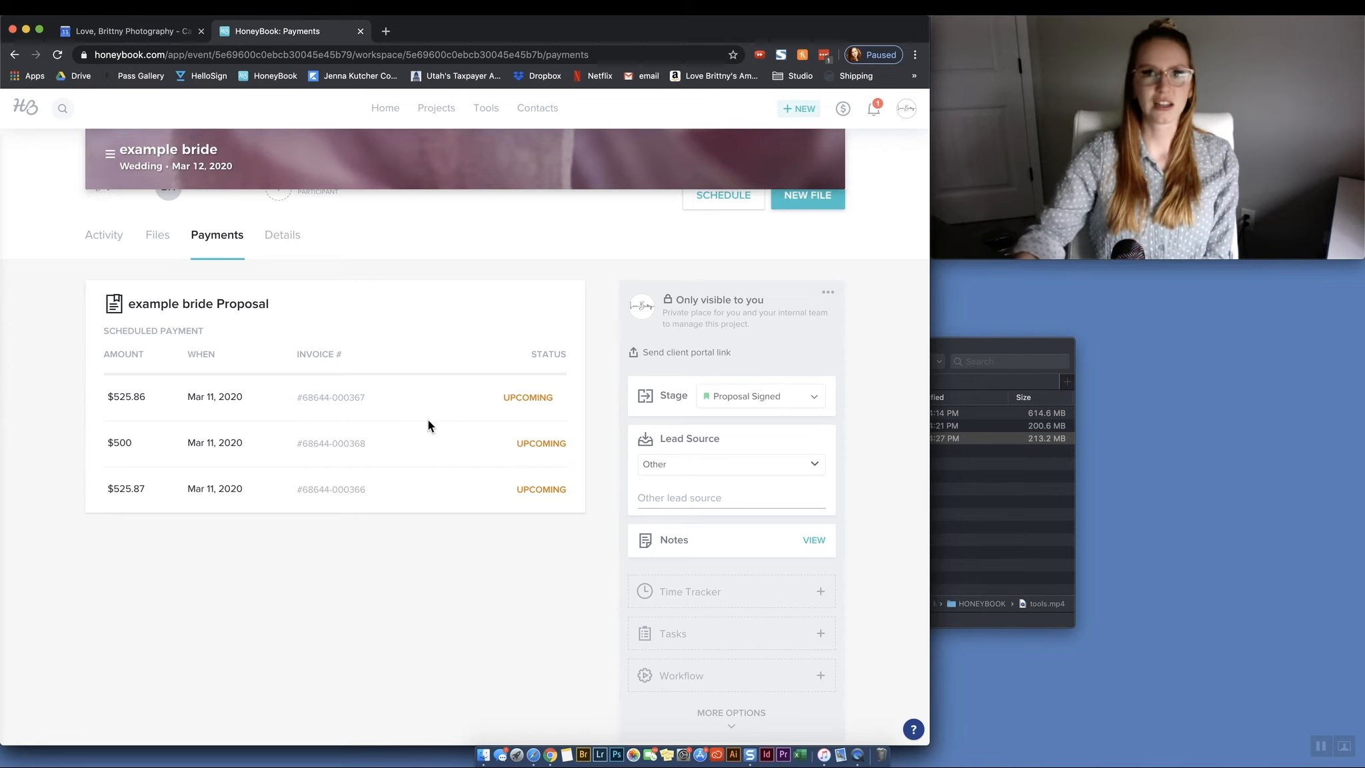
pyautogui.scroll(1, 452, 401)
pyautogui.scroll(-2, 452, 401)
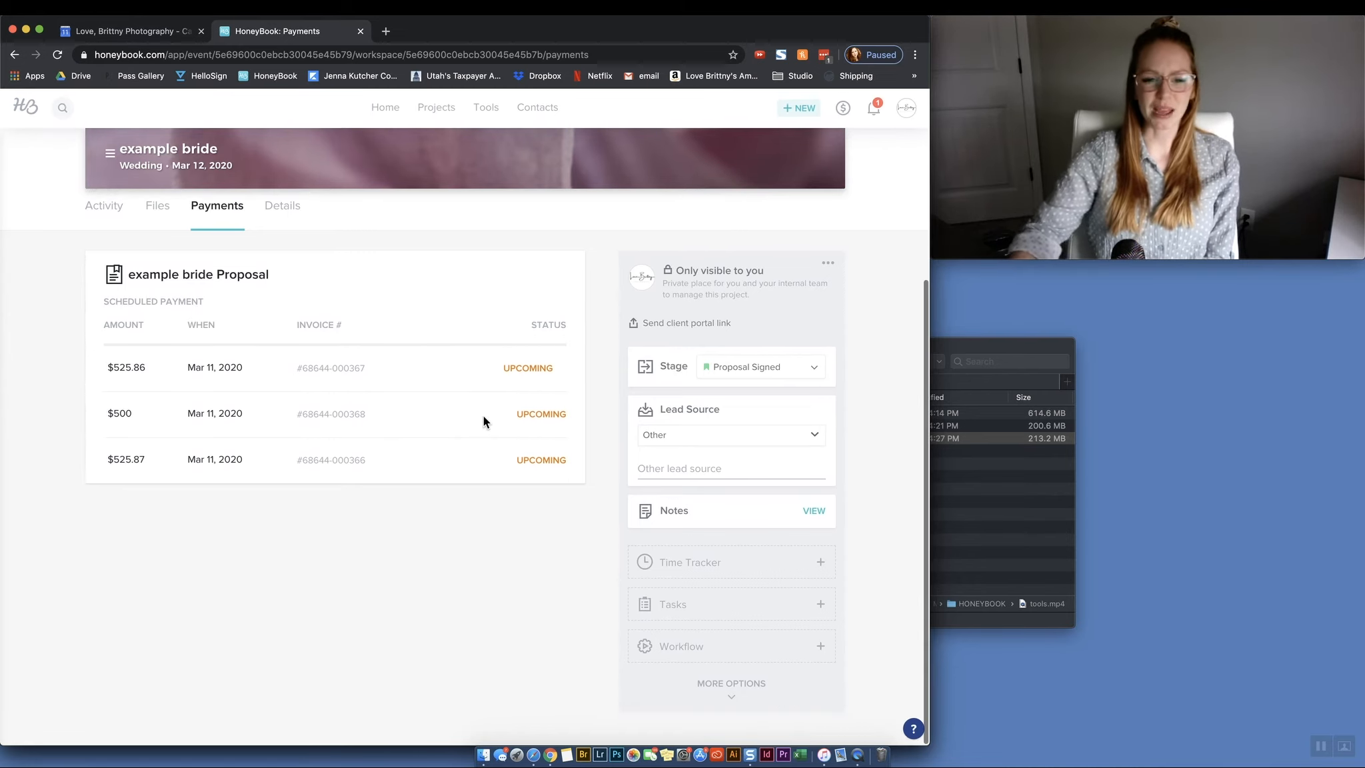
# View the workflows that can be applied to the example bride project and close the selection without applying one.
pyautogui.click(744, 650)
pyautogui.moveTo(397, 185)
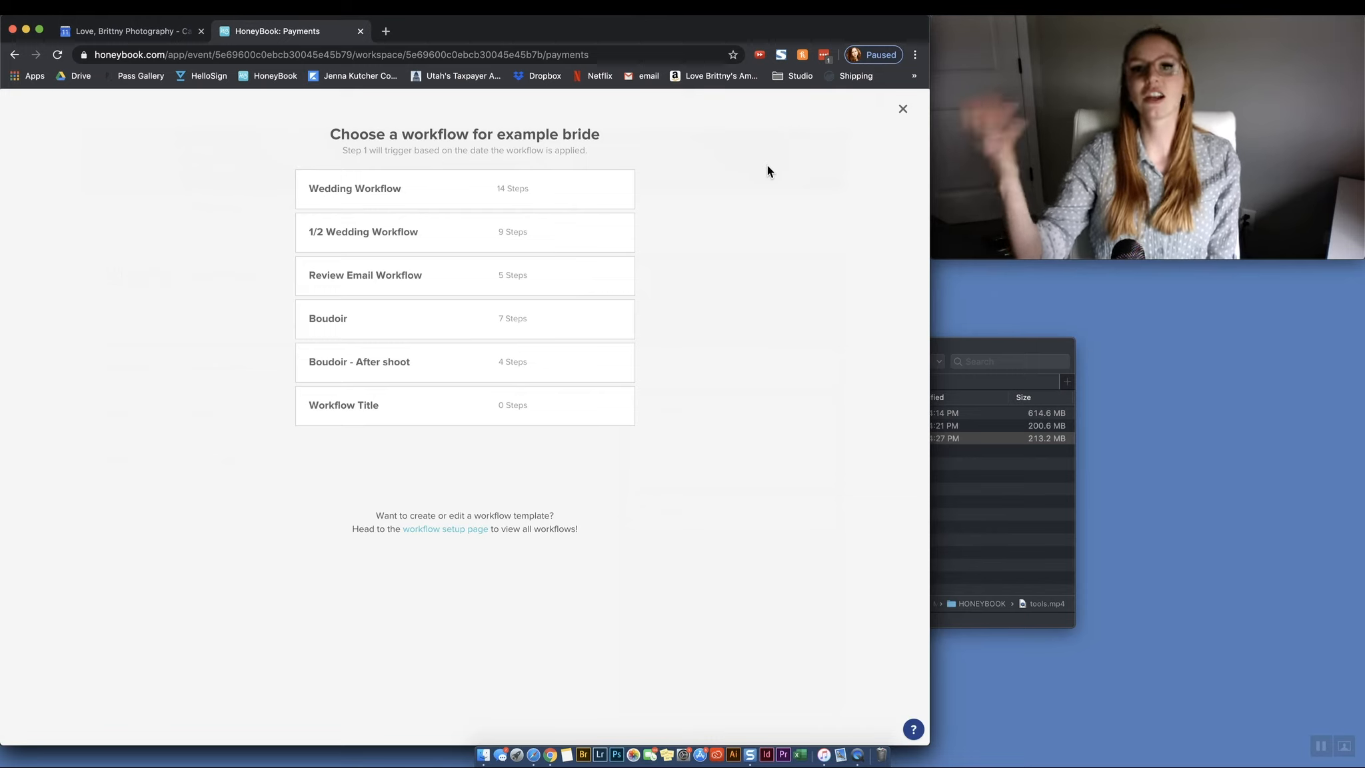
pyautogui.moveTo(488, 186)
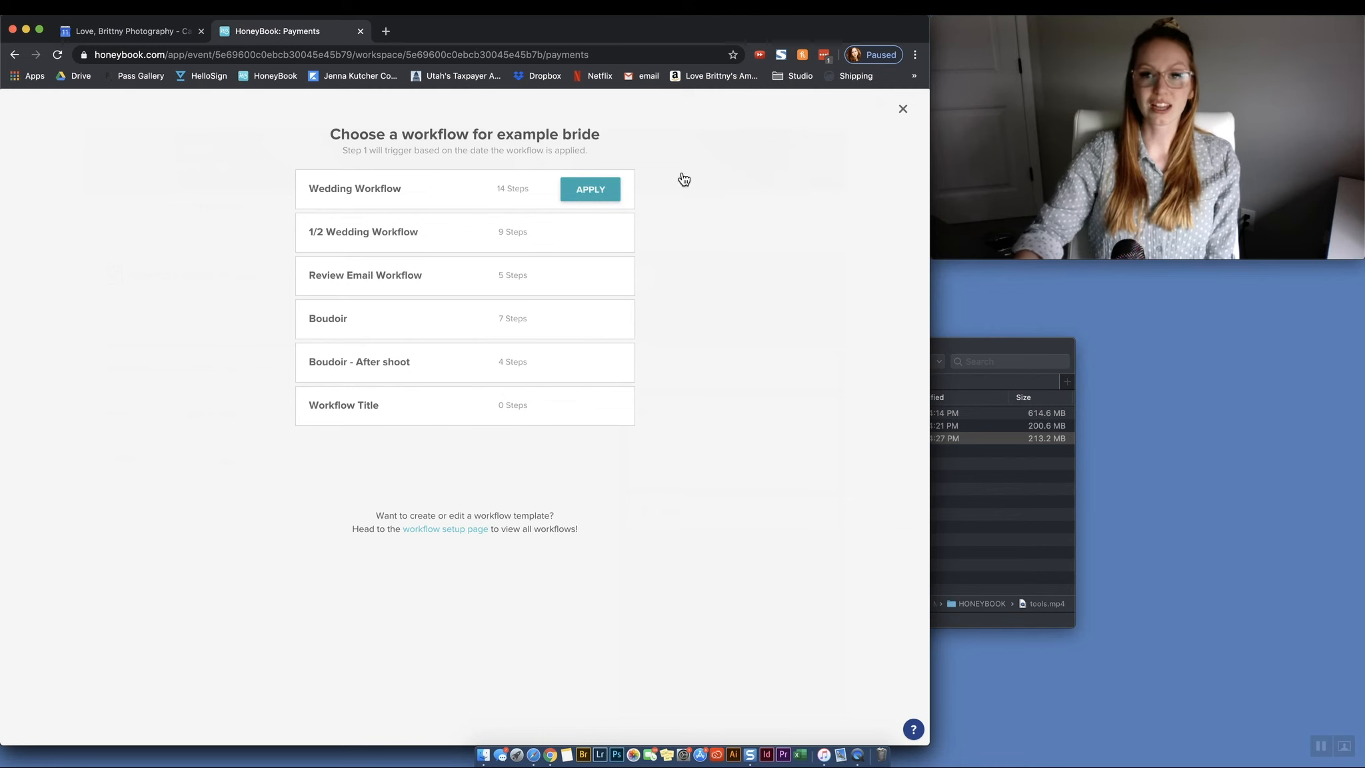
pyautogui.click(903, 110)
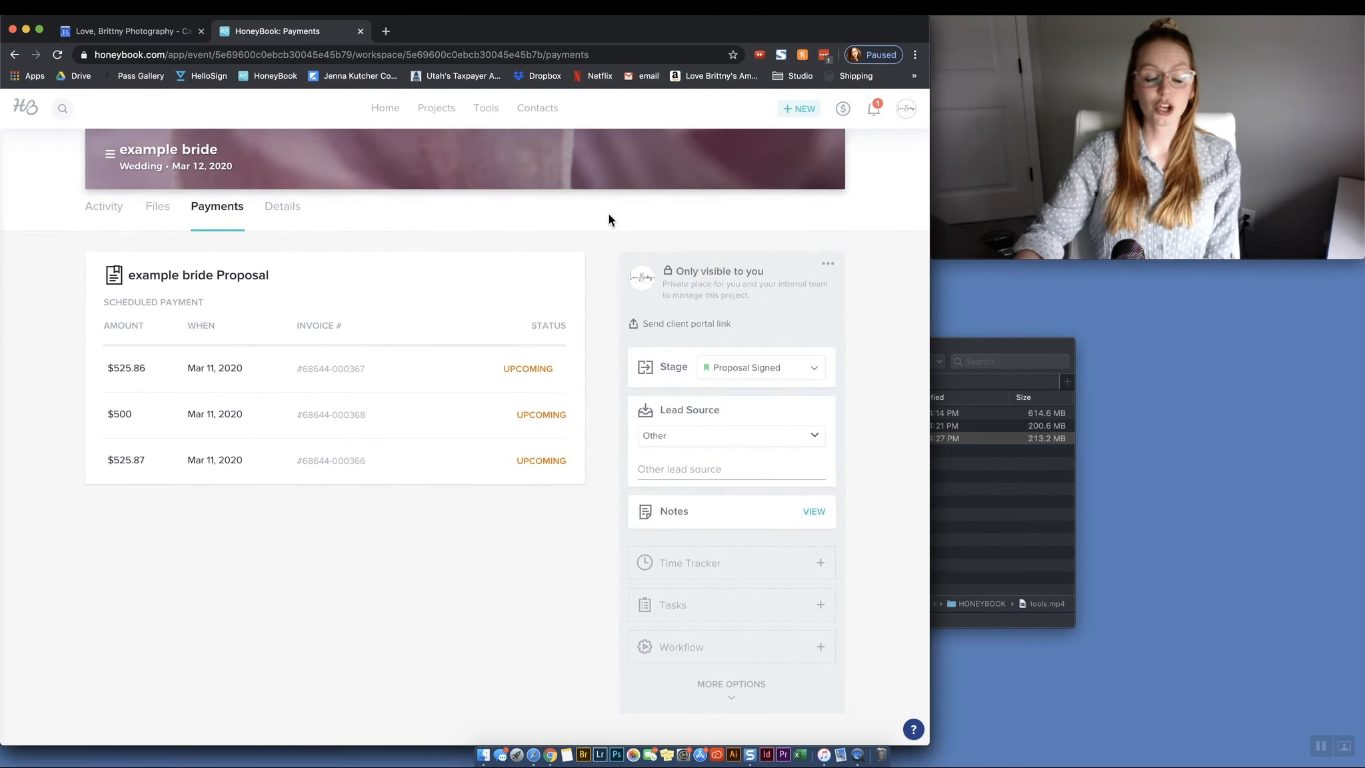
pyautogui.scroll(5, 608, 213)
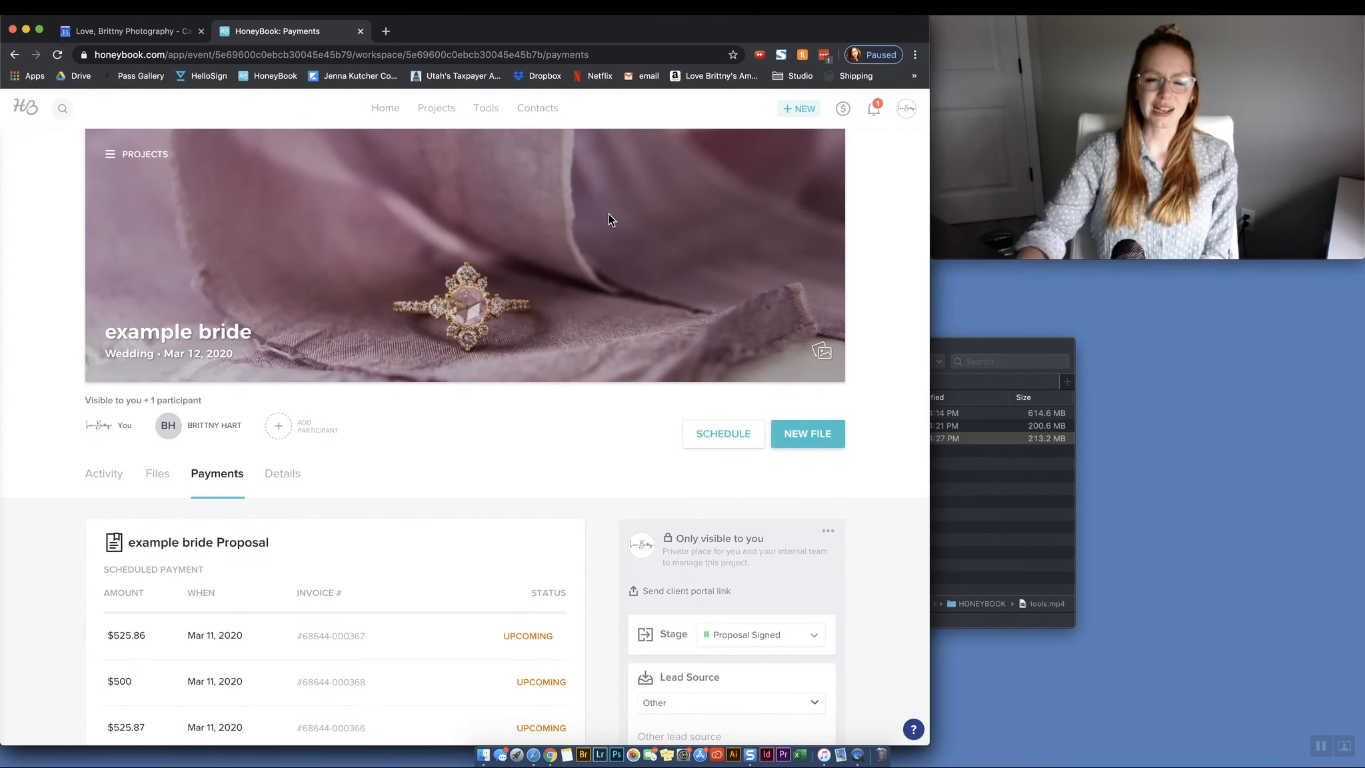
pyautogui.scroll(-5, 609, 220)
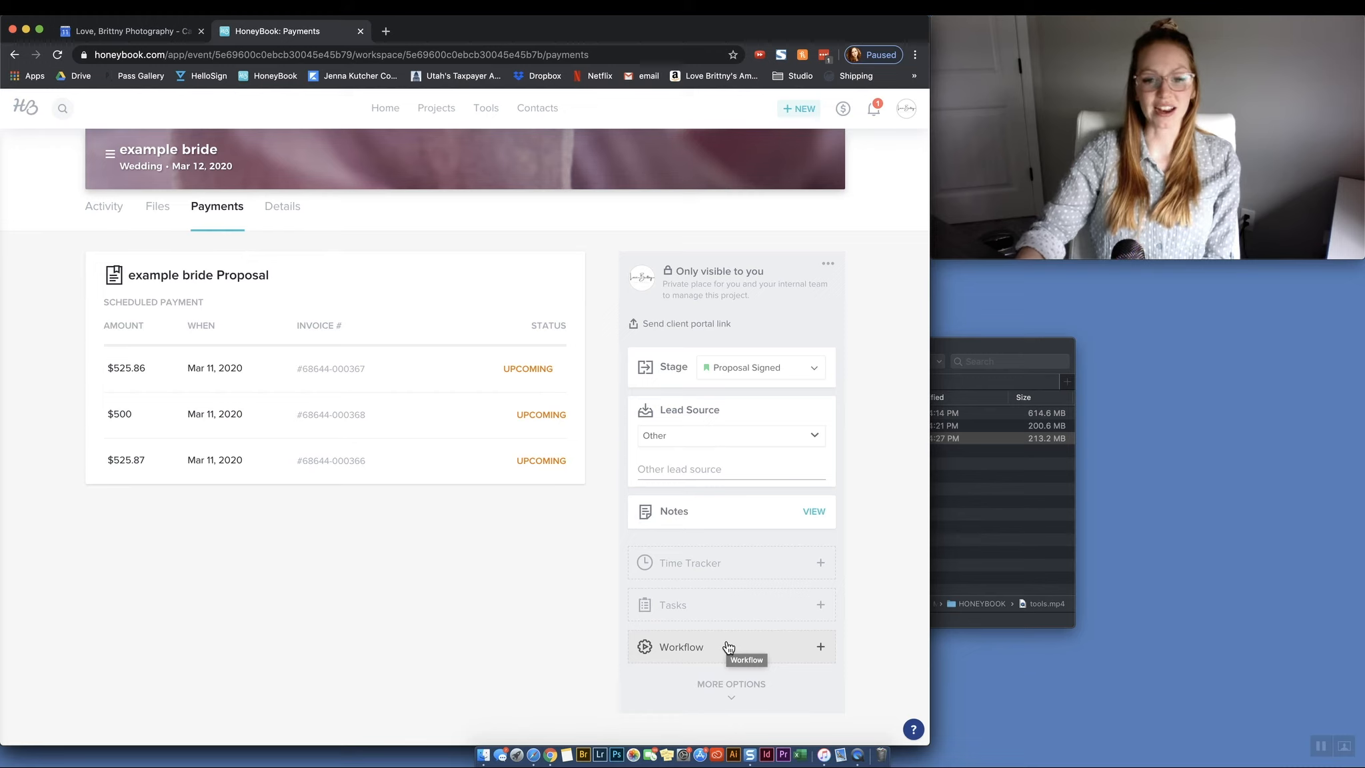
pyautogui.scroll(5, 578, 487)
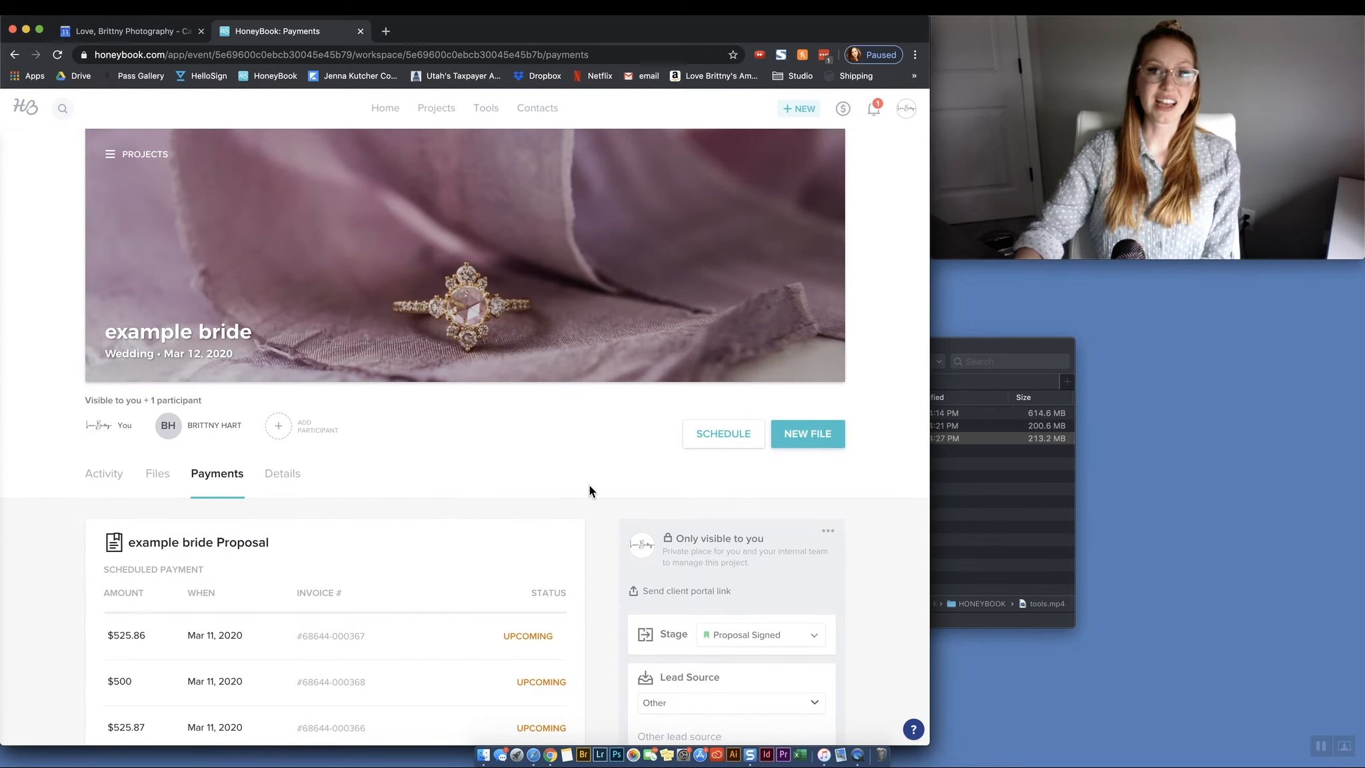